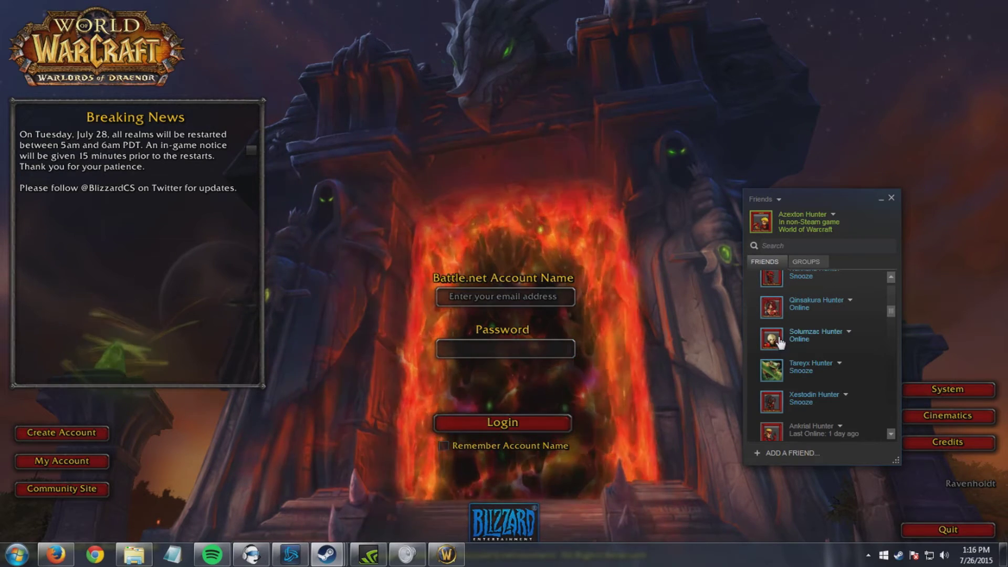
# - Quit World of Warcraft from its login screen and open the Steam game library
pyautogui.click(940, 533)
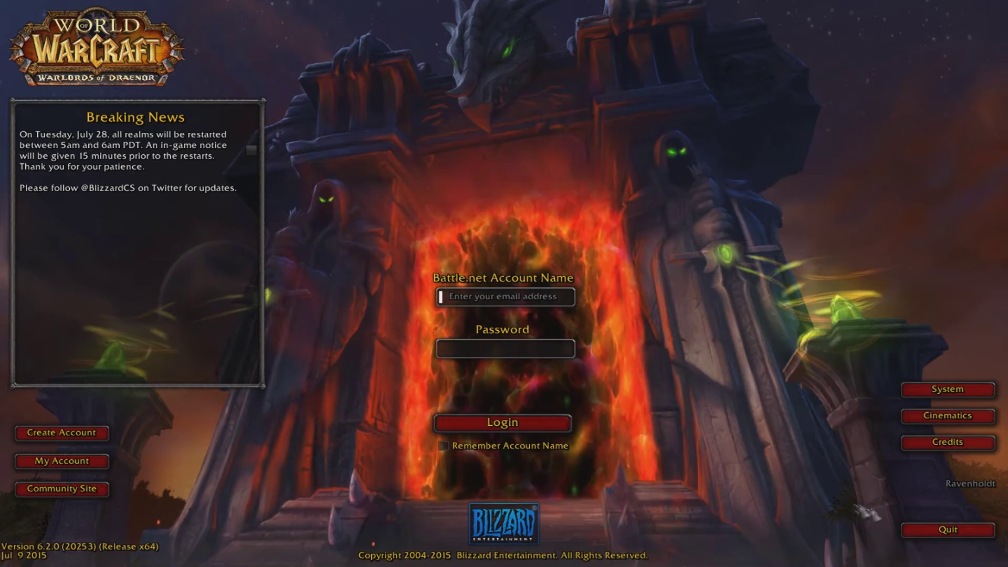
pyautogui.click(940, 533)
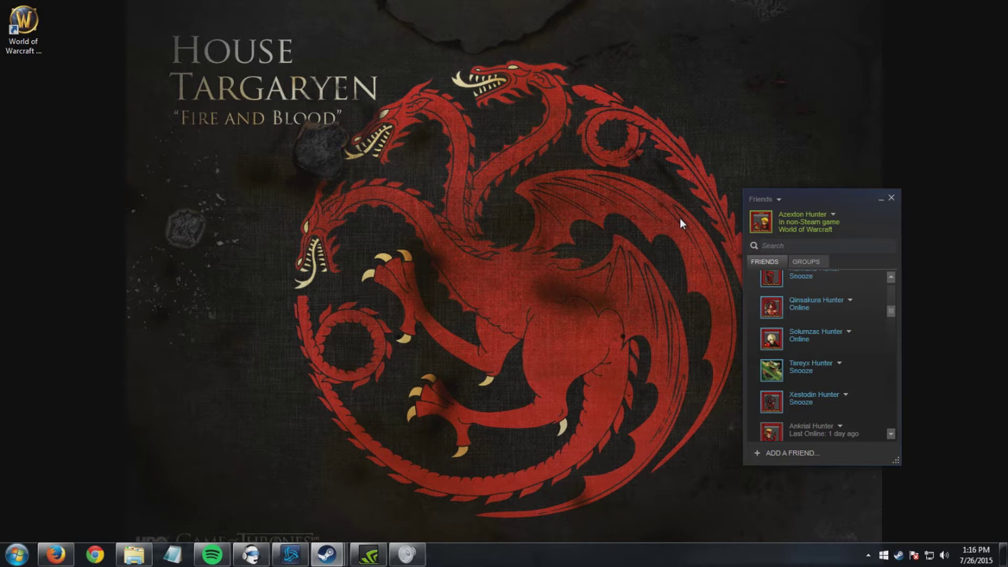
pyautogui.rightClick(904, 557)
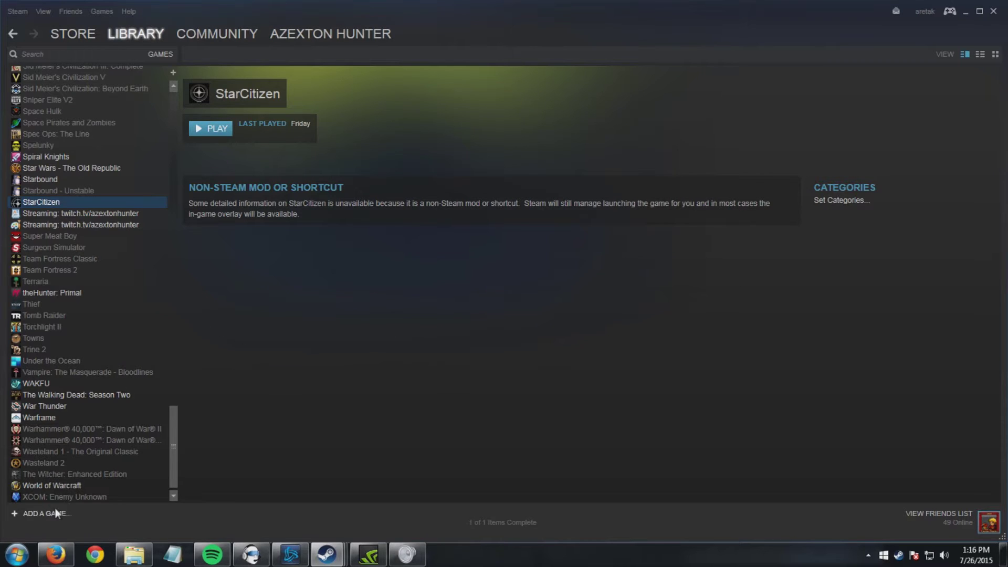
# - Start adding a non-Steam game and browse to the World of Warcraft folder on the Tranquility (F:) drive
pyautogui.click(56, 513)
pyautogui.click(62, 467)
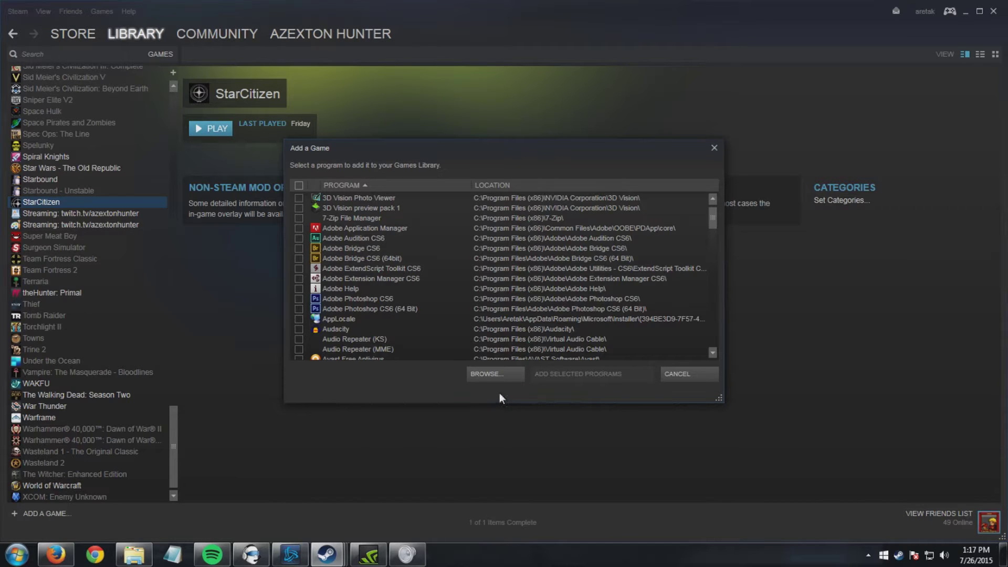
pyautogui.click(497, 377)
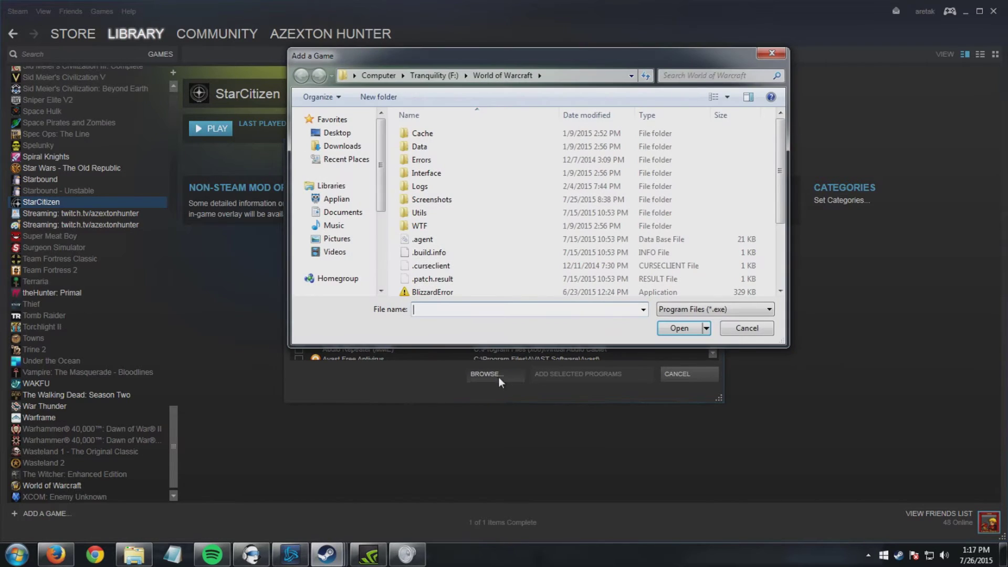
pyautogui.scroll(-2, 781, 158)
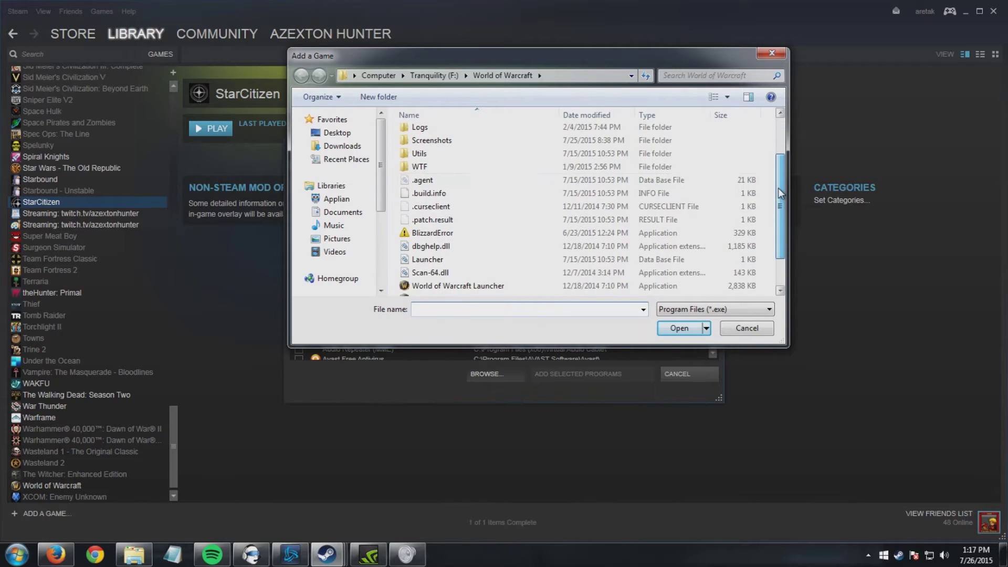
pyautogui.click(380, 76)
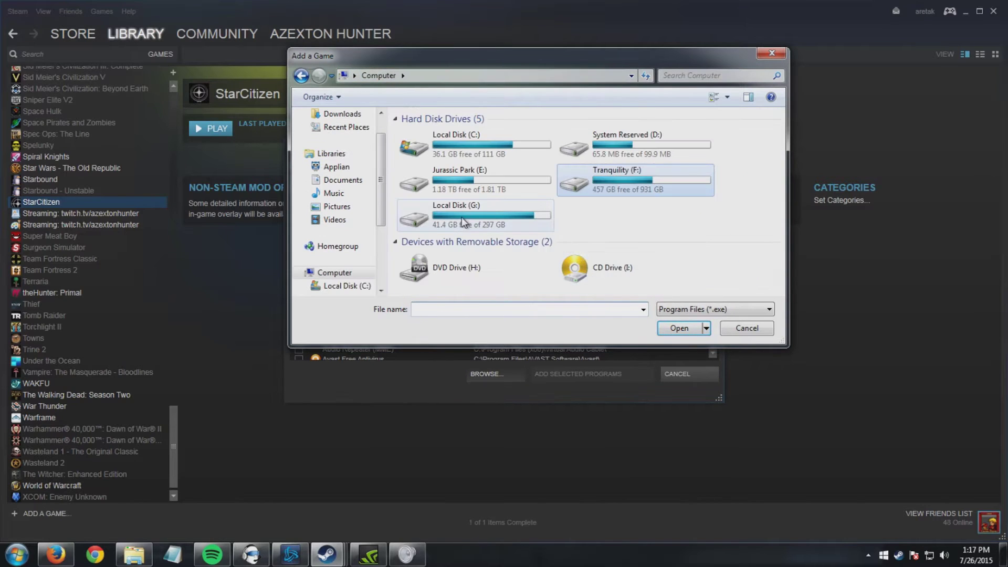
pyautogui.scroll(-2, 346, 210)
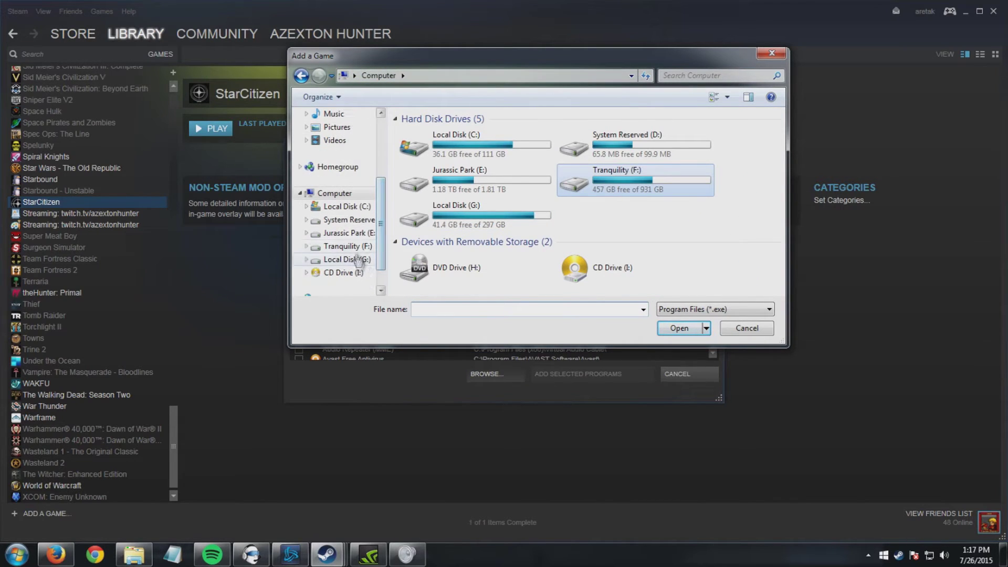
pyautogui.click(347, 233)
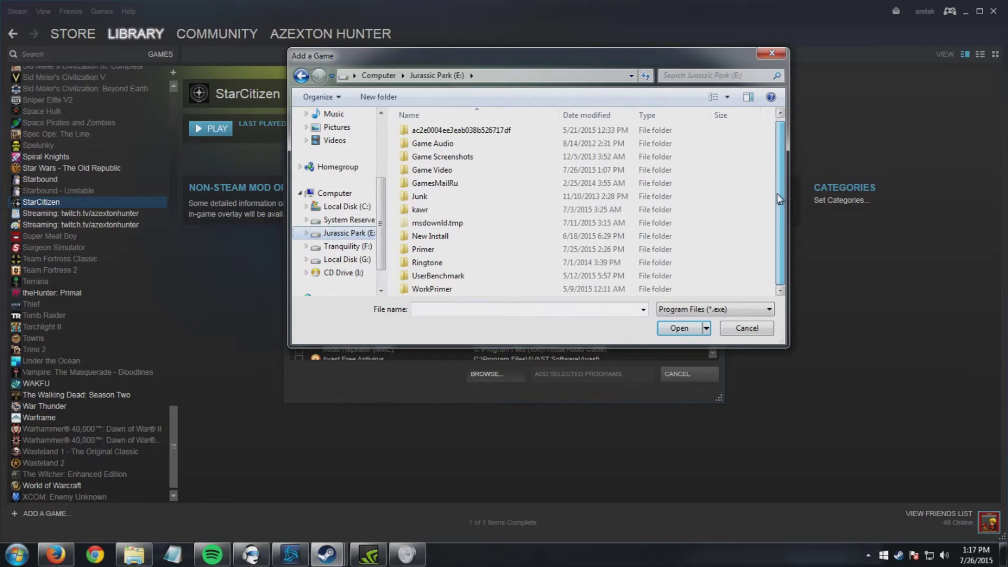
pyautogui.click(348, 247)
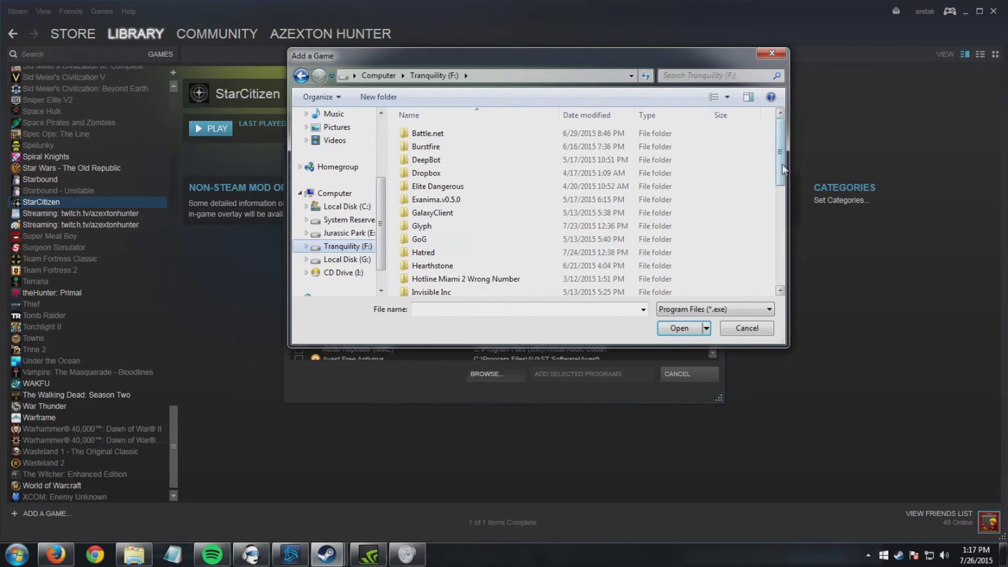
pyautogui.scroll(-5, 525, 210)
pyautogui.doubleClick(451, 263)
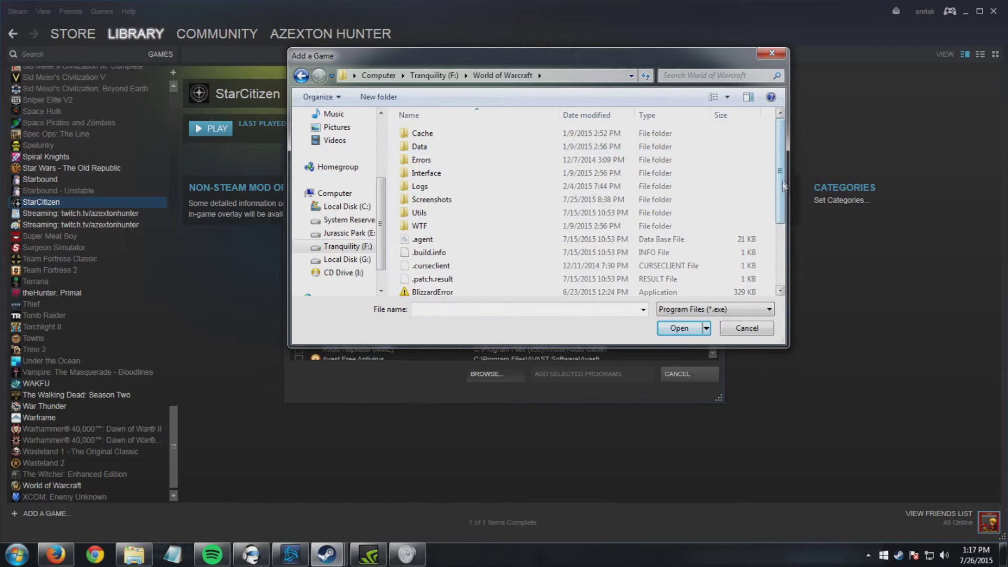
# - Select the Wow-64 program file, cancel the file selection, and dismiss the list of programs without adding any
pyautogui.scroll(-3, 782, 185)
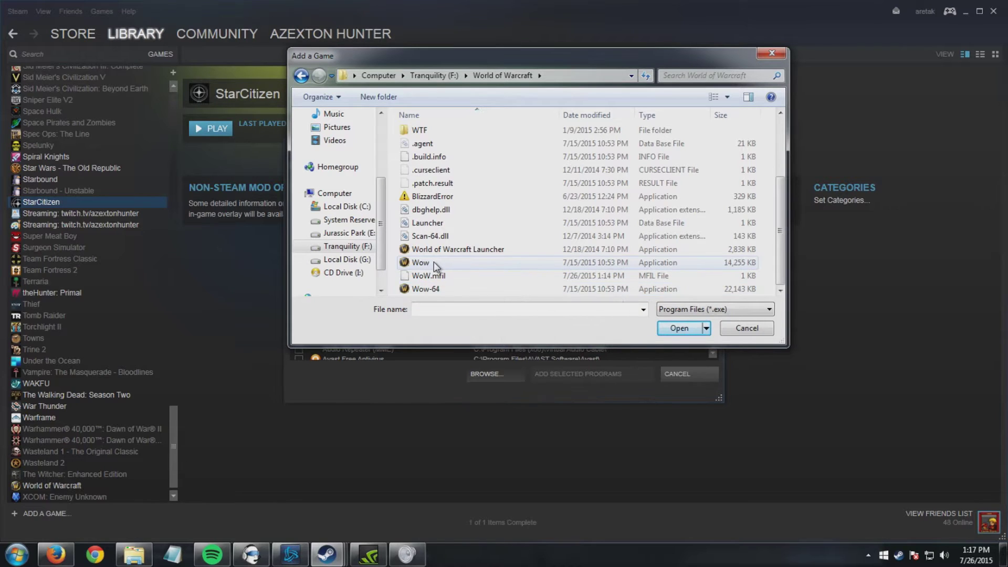
pyautogui.click(430, 289)
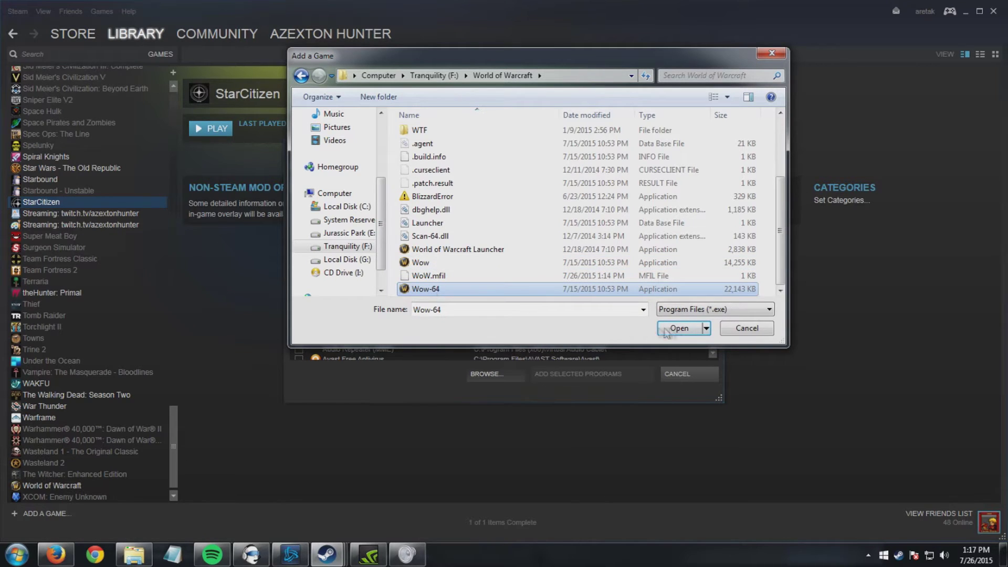
pyautogui.click(748, 329)
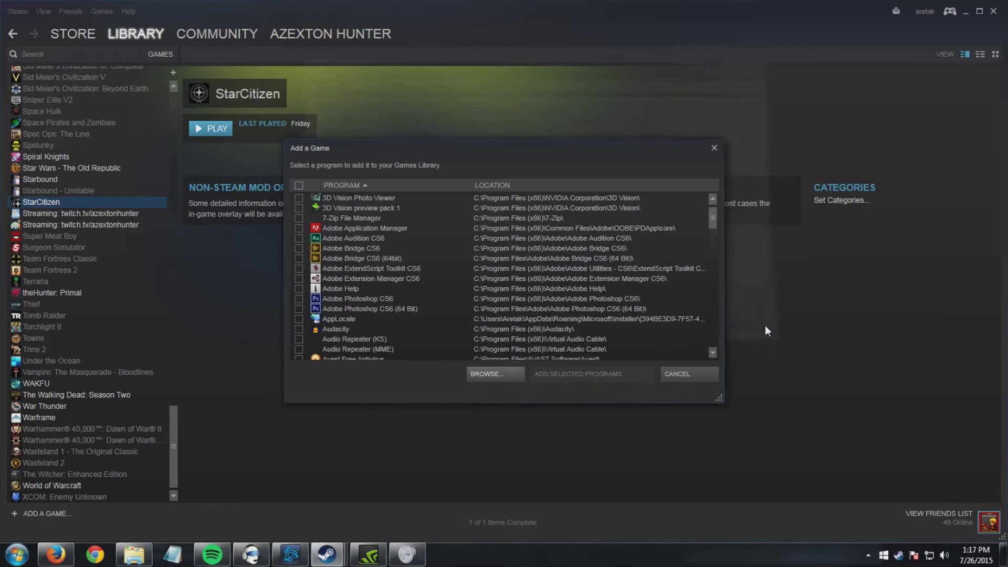
pyautogui.moveTo(712, 221); pyautogui.dragTo(708, 329)
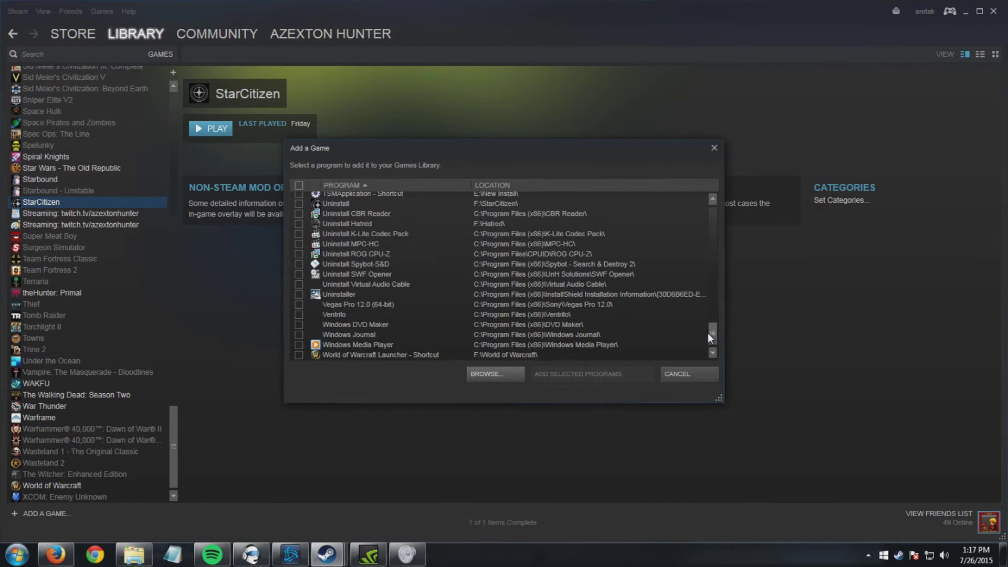
pyautogui.click(699, 371)
# - Check the target path in the World of Warcraft library entry's properties and close them
pyautogui.click(70, 484)
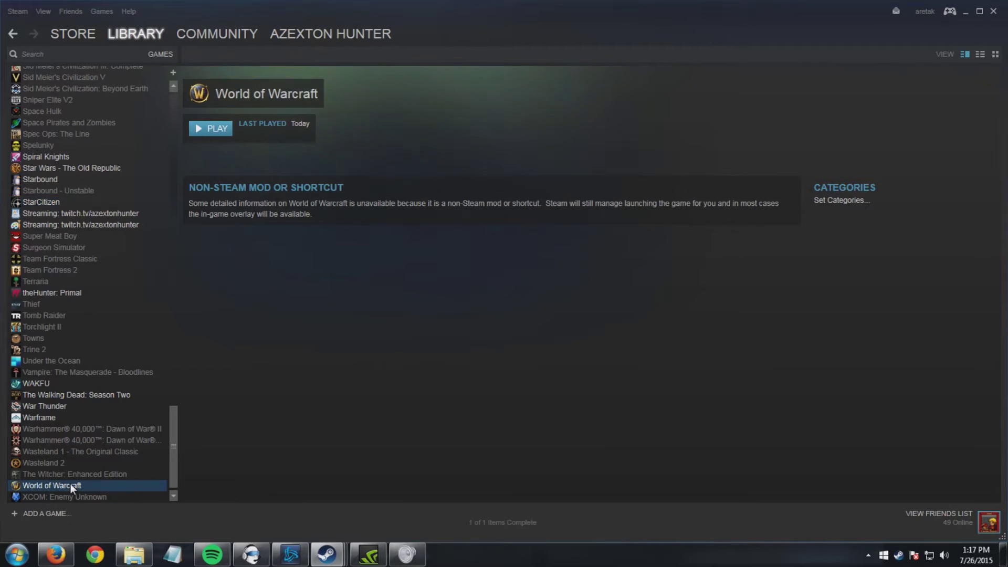
pyautogui.rightClick(71, 484)
pyautogui.click(105, 471)
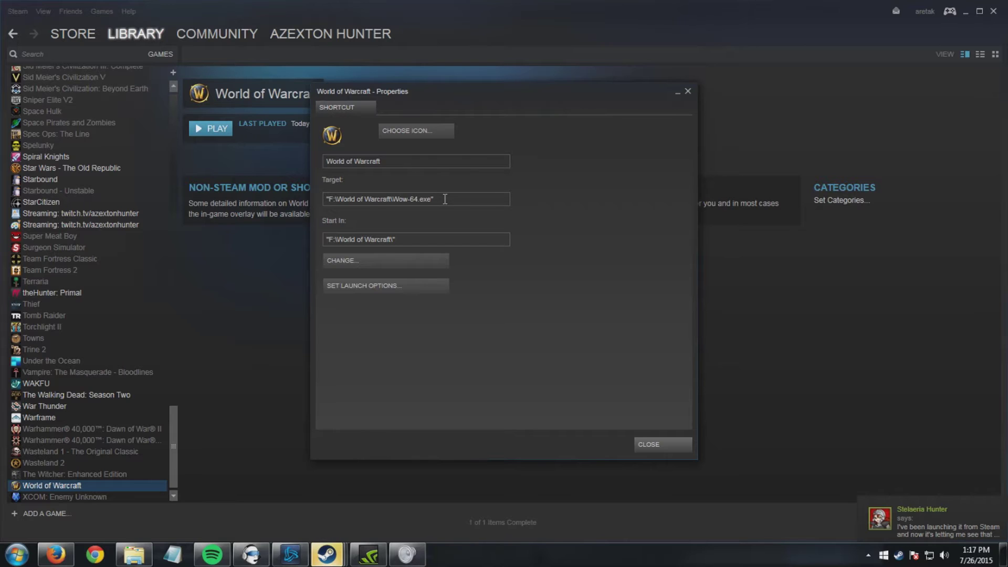
pyautogui.click(651, 444)
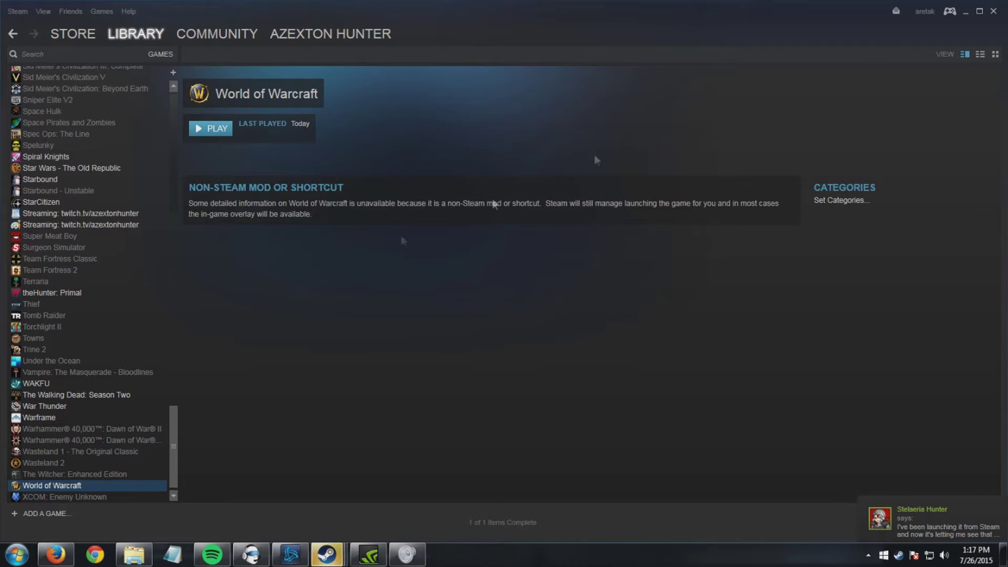
# - Create a desktop shortcut for World of Warcraft from its library entry and close the Steam window
pyautogui.rightClick(111, 489)
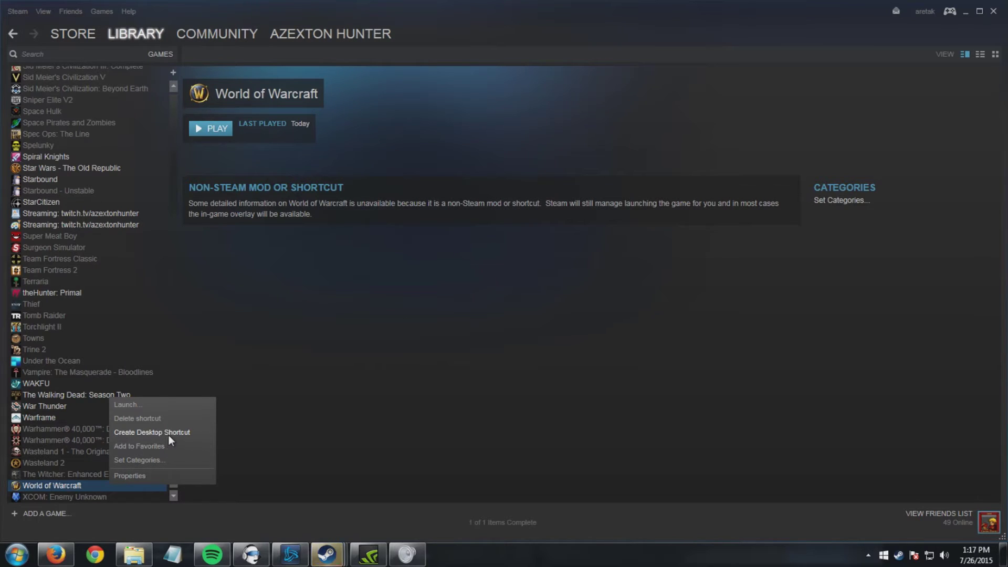
pyautogui.click(993, 11)
pyautogui.click(993, 11)
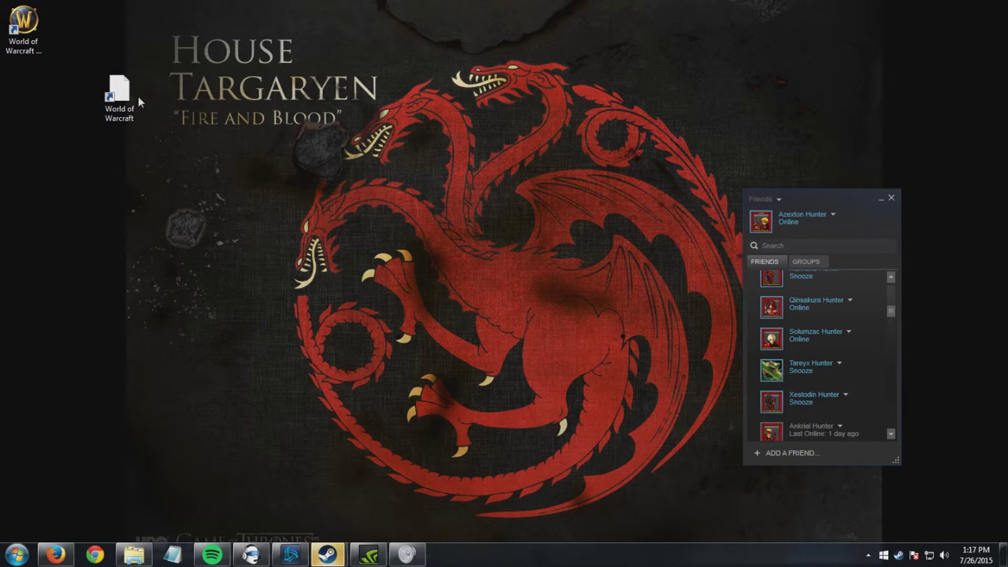
# - Launch World of Warcraft from the new Steam desktop shortcut and move the Friends window aside
pyautogui.doubleClick(119, 95)
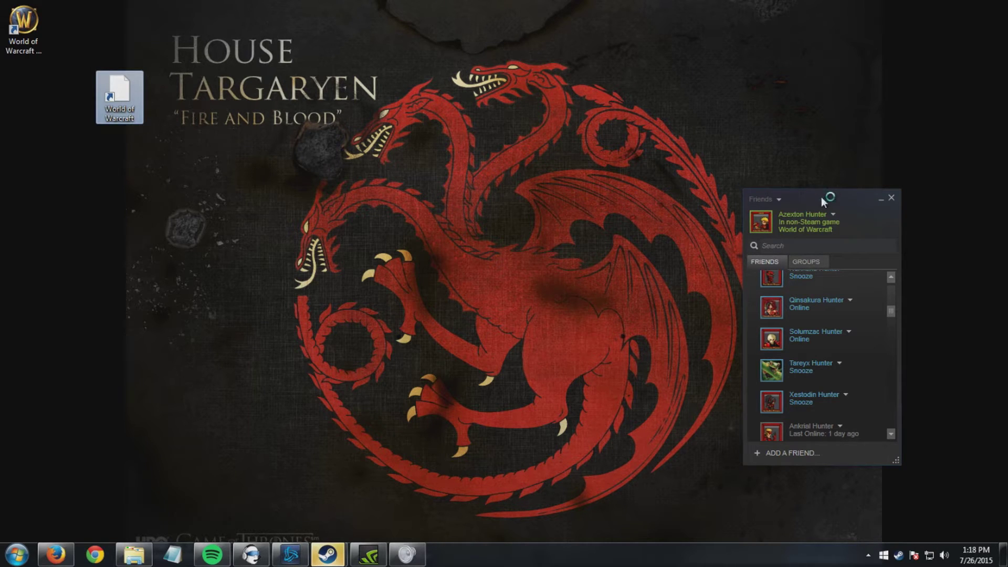
pyautogui.moveTo(821, 197); pyautogui.dragTo(639, 186)
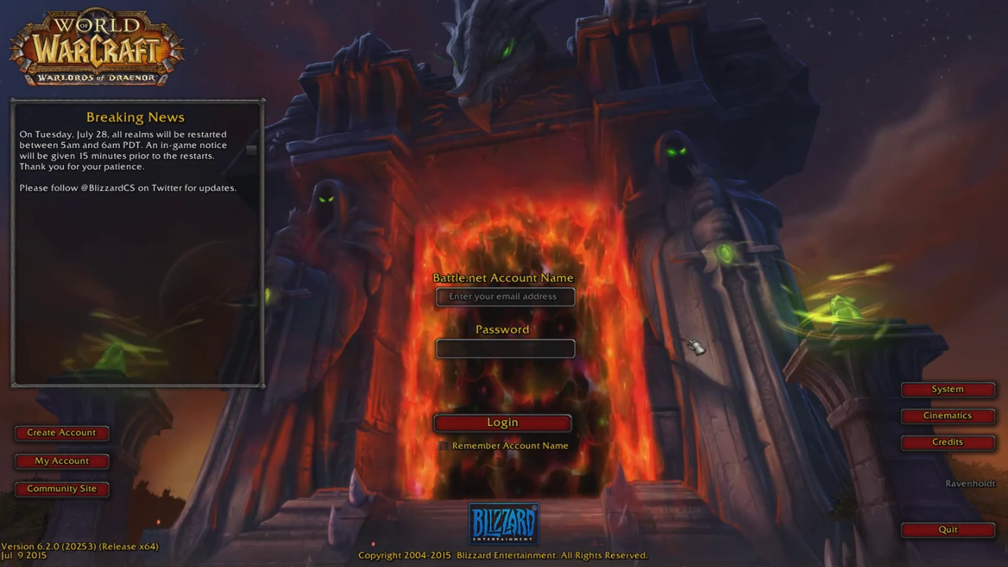
# - Show the desktop and open the Battle.net launcher from the original World of Warcraft launcher shortcut
pyautogui.press('super')
pyautogui.rightClick(603, 554)
pyautogui.click(651, 502)
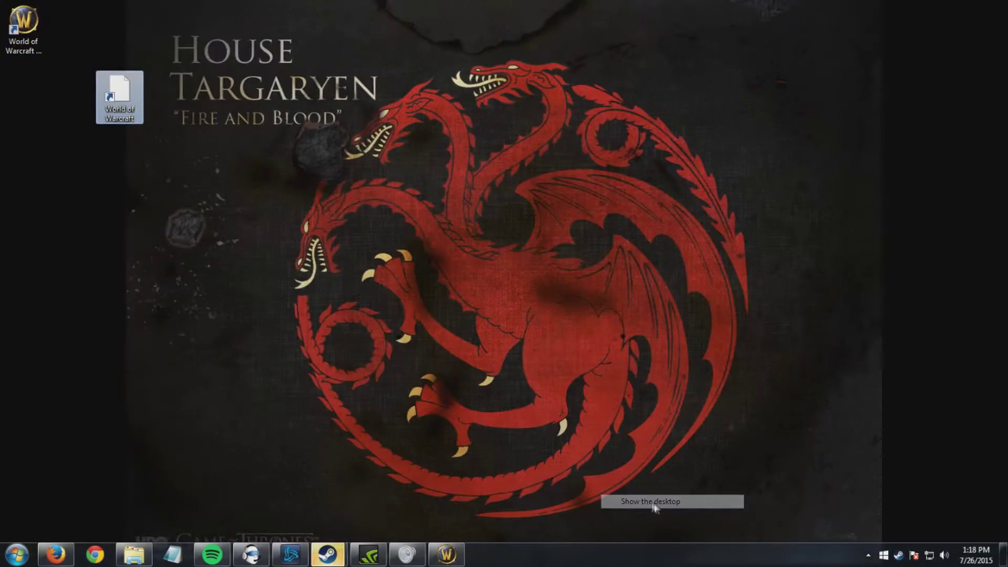
pyautogui.doubleClick(24, 24)
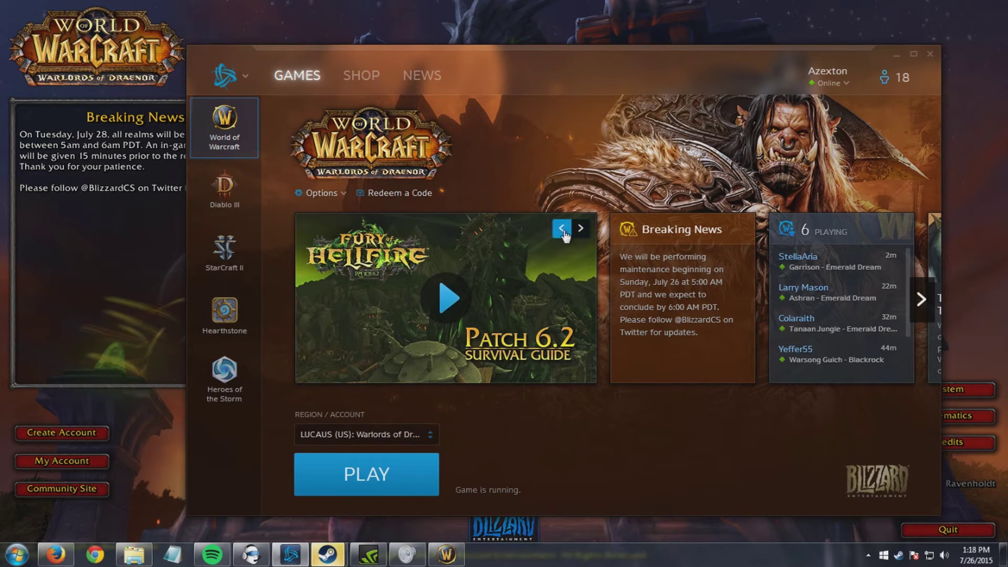
# - Look through the launcher's featured news and friends list, and close the launcher
pyautogui.click(581, 228)
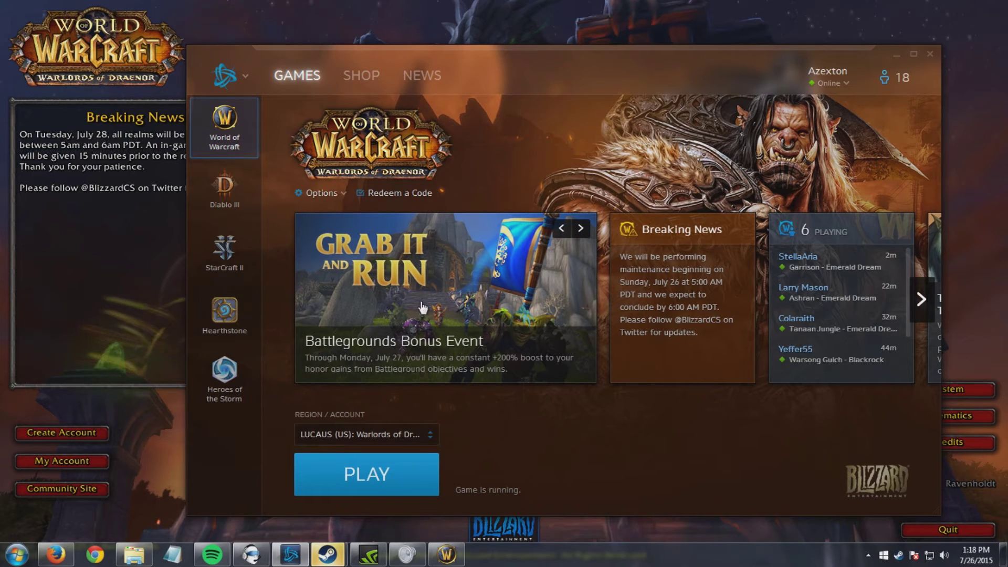
pyautogui.moveTo(855, 286)
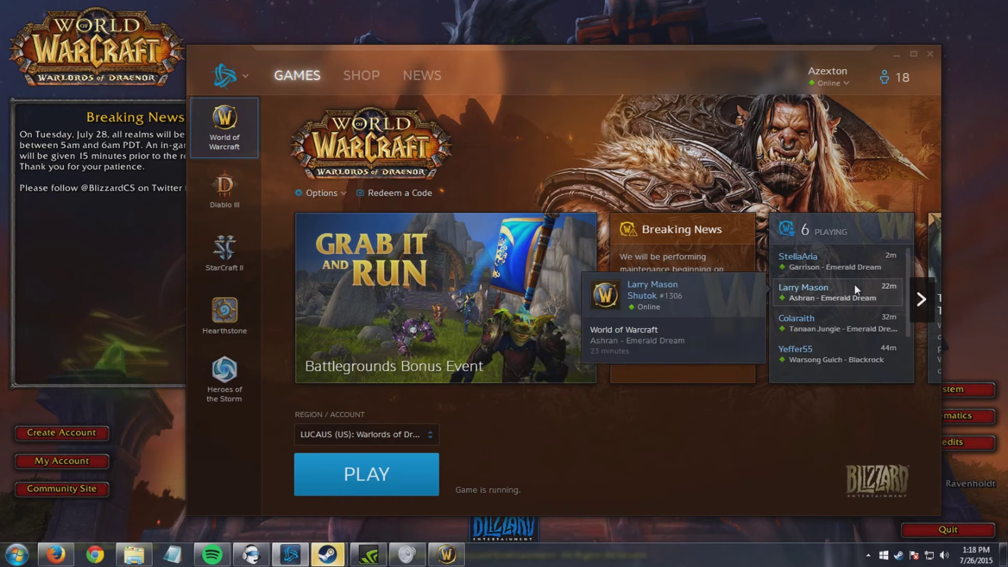
pyautogui.click(893, 77)
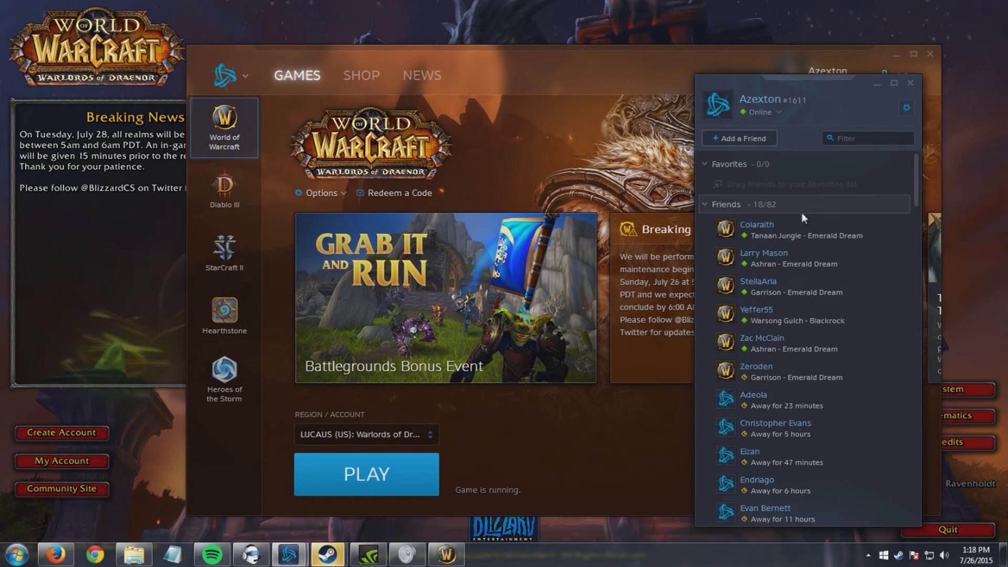
pyautogui.click(912, 85)
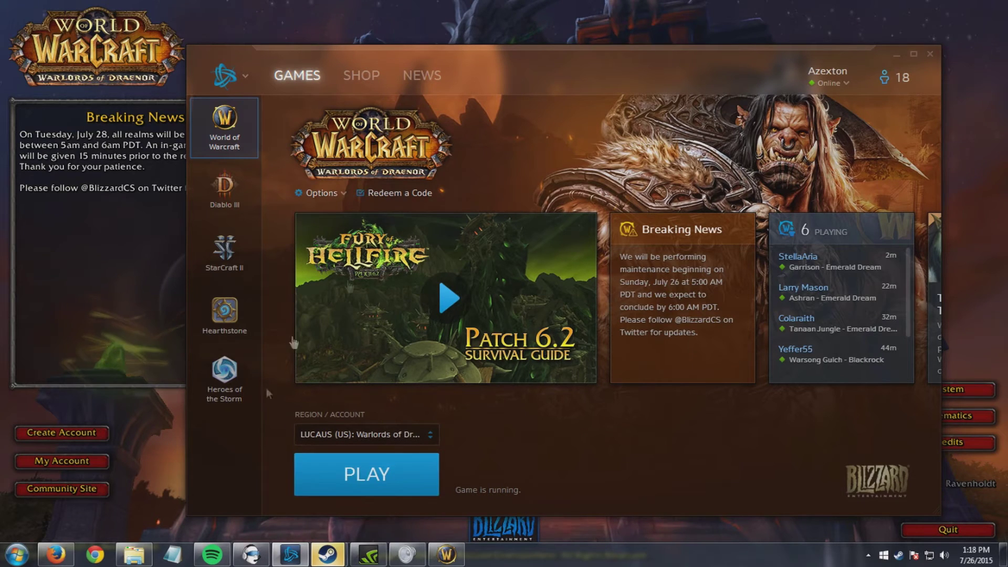
pyautogui.click(930, 55)
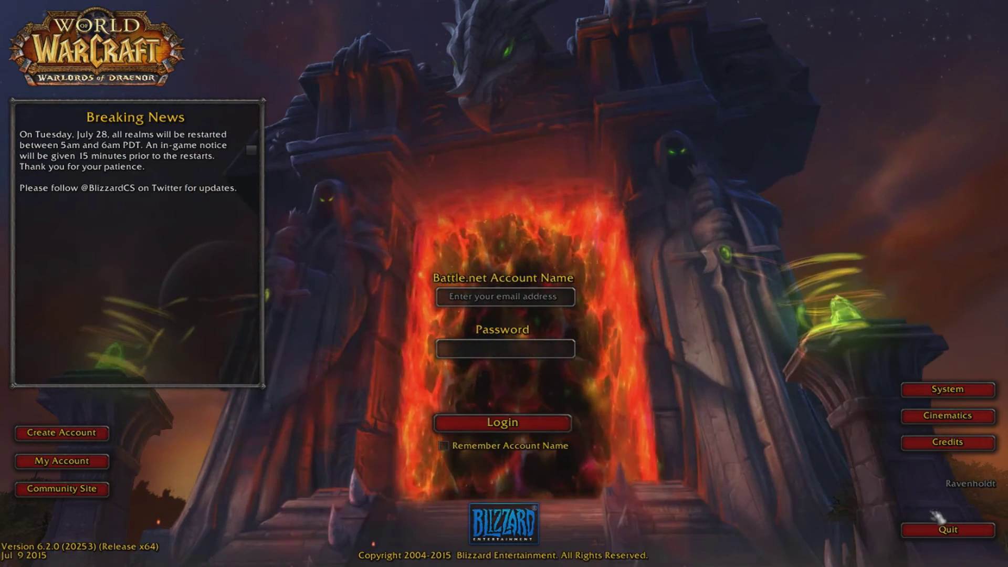
# - Quit World of Warcraft and reopen the Steam game library
pyautogui.click(948, 530)
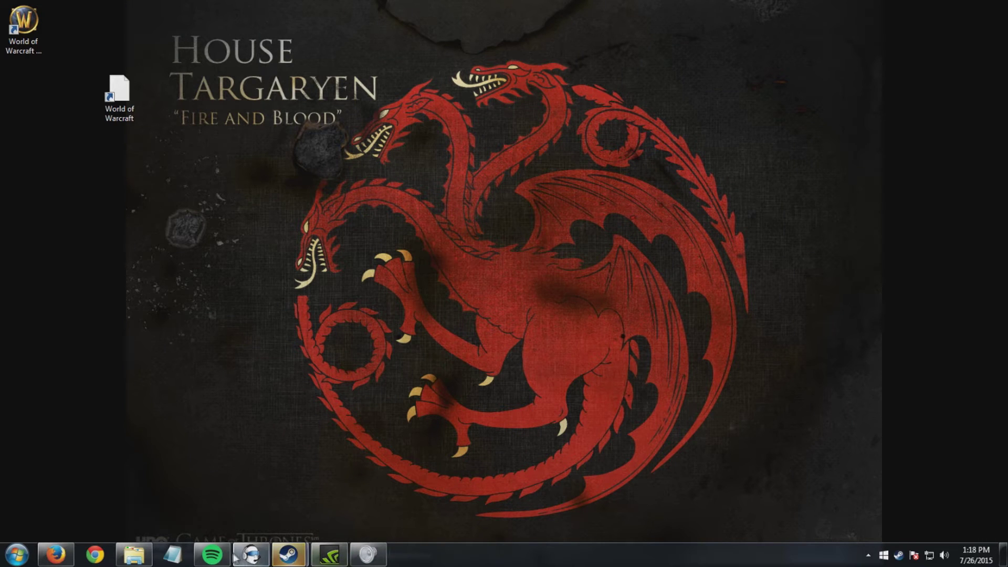
pyautogui.rightClick(900, 556)
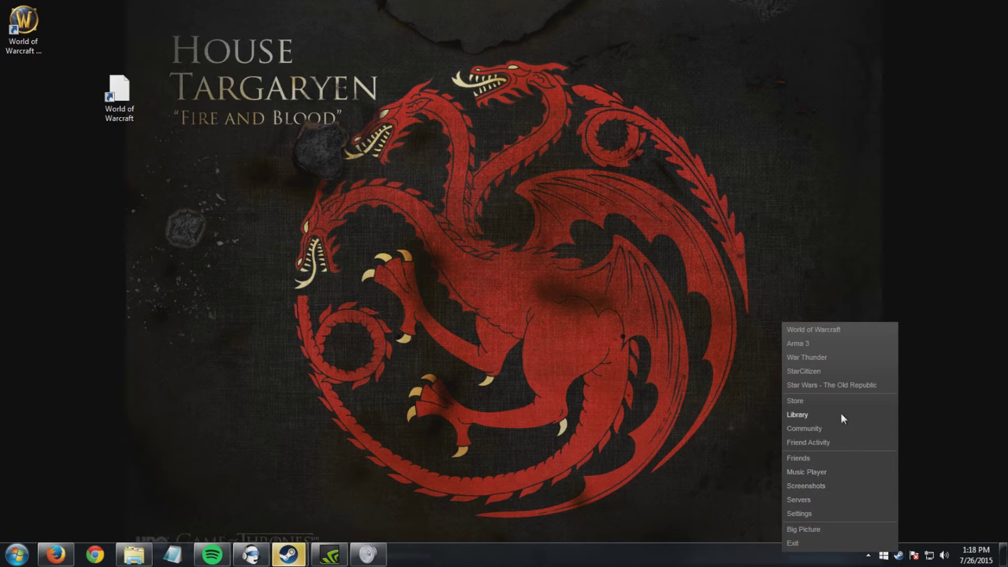
pyautogui.click(797, 415)
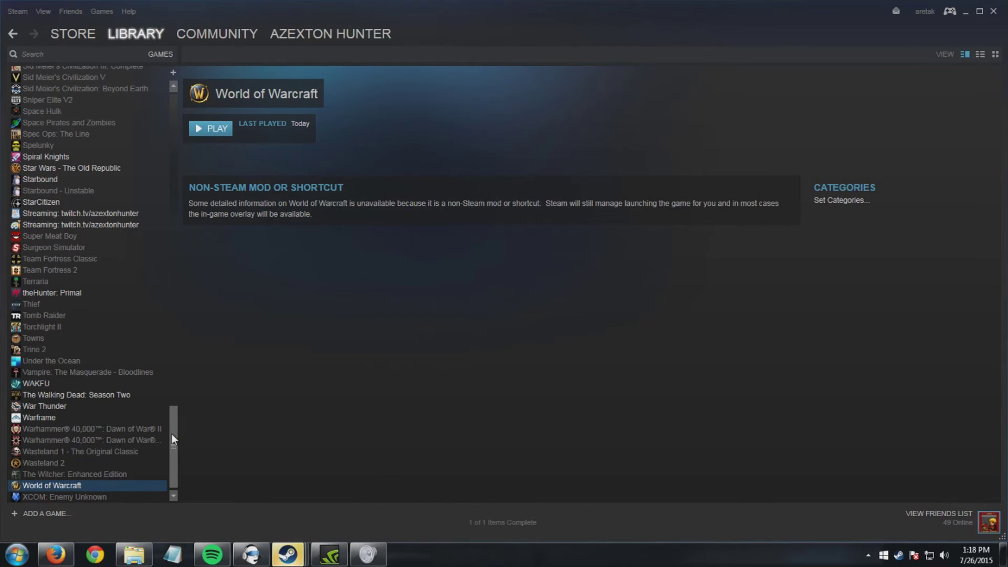
# - Start adding a non-Steam game to the library and browse to the C:\Windows\System32 folder
pyautogui.click(47, 514)
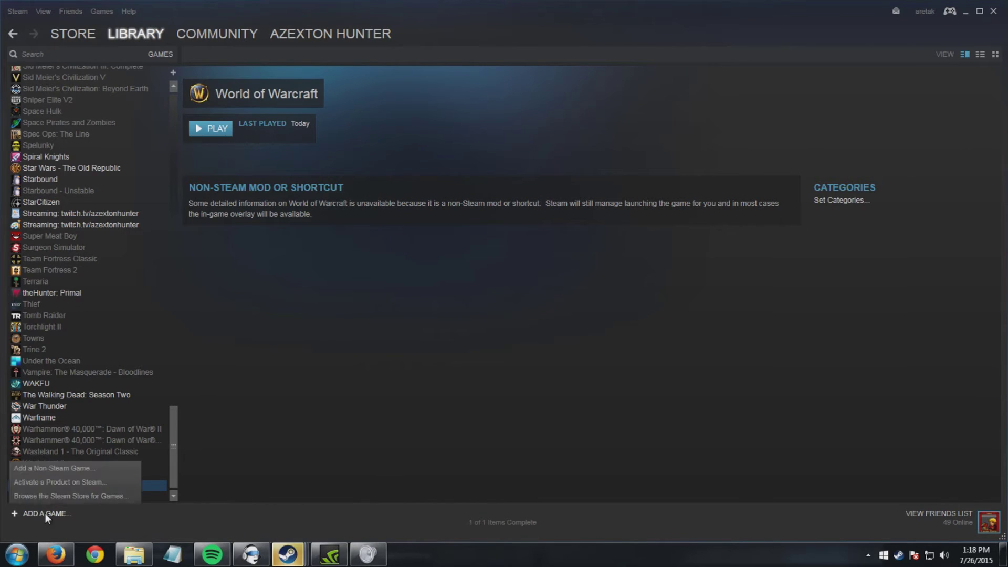
pyautogui.click(61, 469)
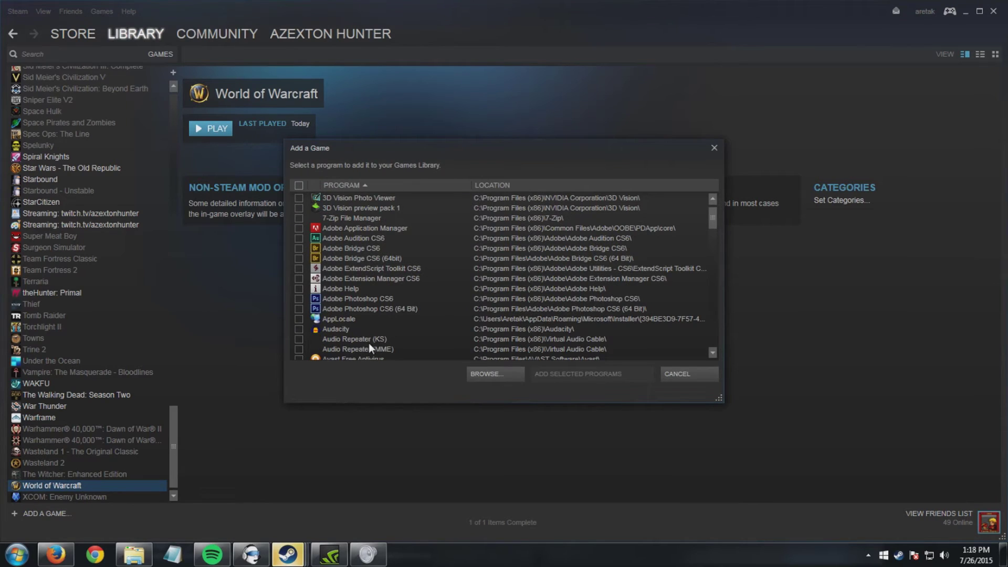
pyautogui.click(494, 374)
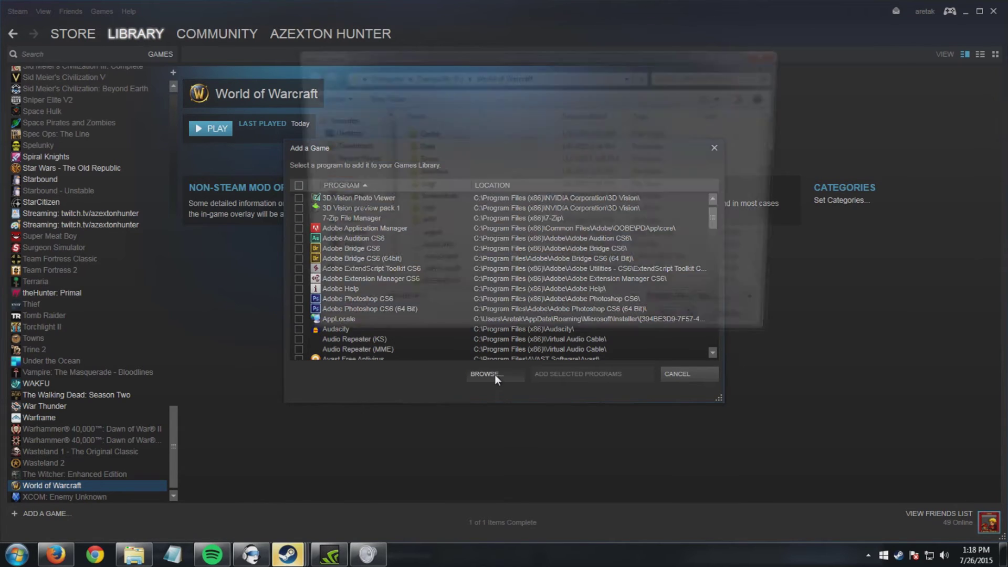
pyautogui.scroll(-2, 382, 198)
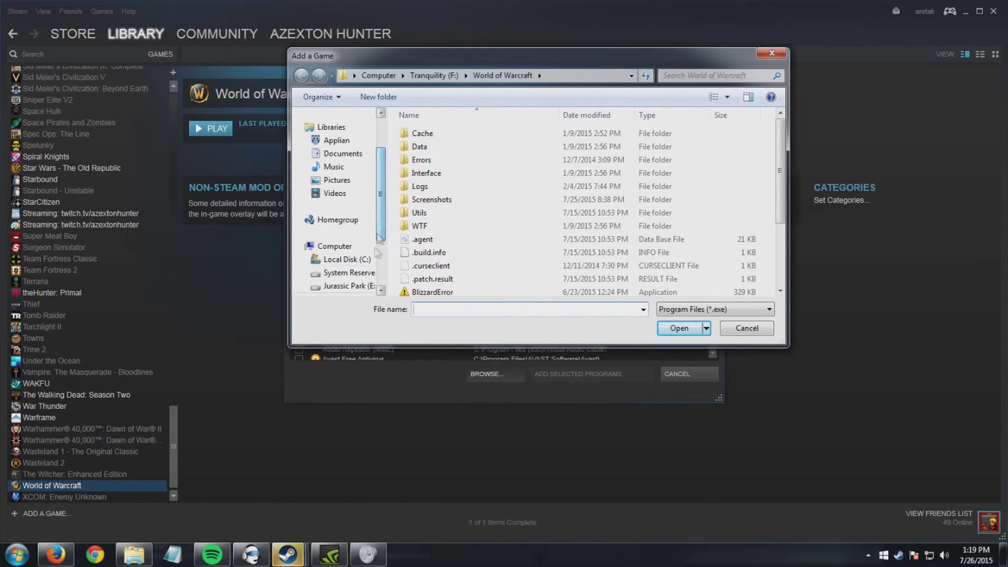
pyautogui.click(352, 260)
pyautogui.scroll(-1, 509, 257)
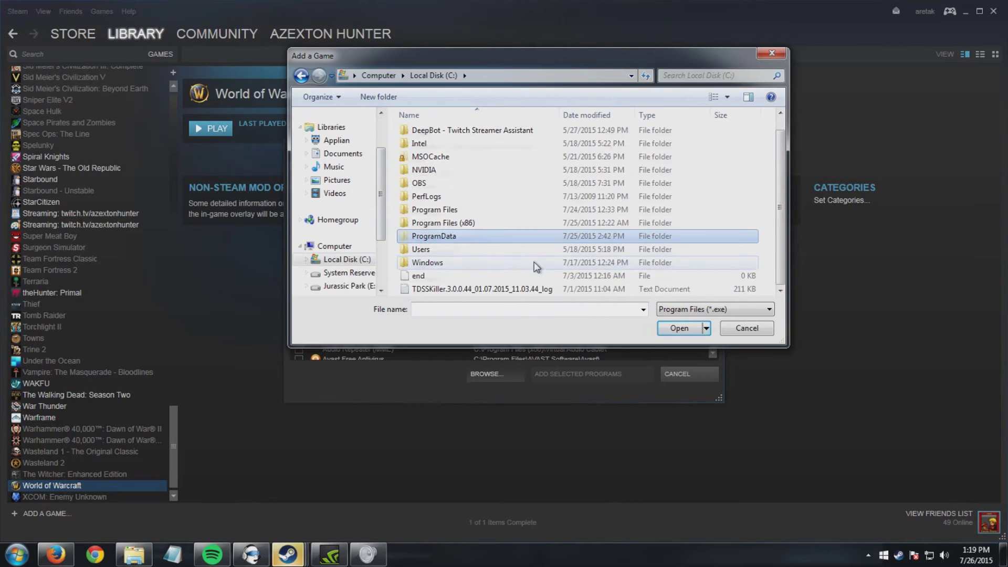
pyautogui.doubleClick(462, 263)
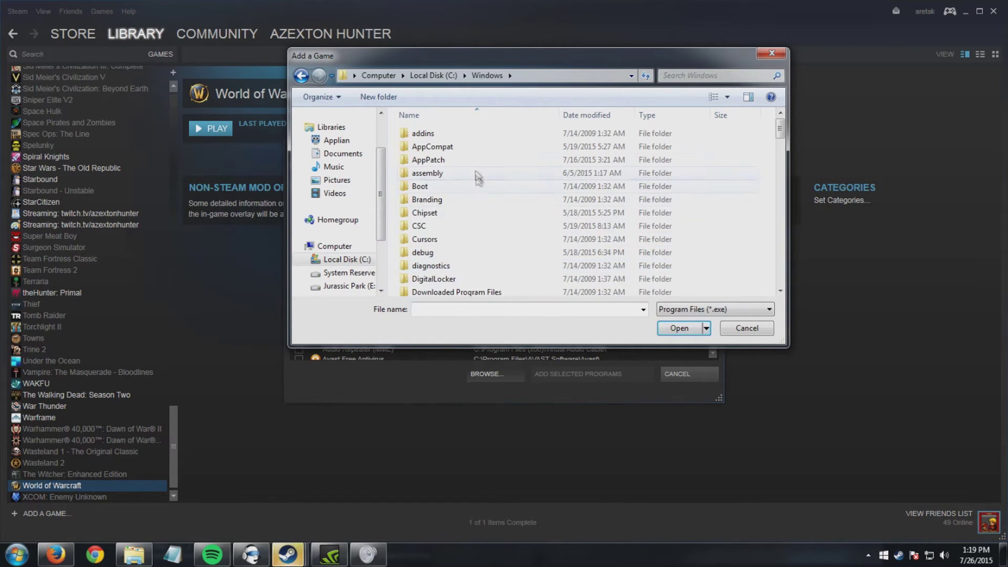
pyautogui.scroll(-8, 503, 208)
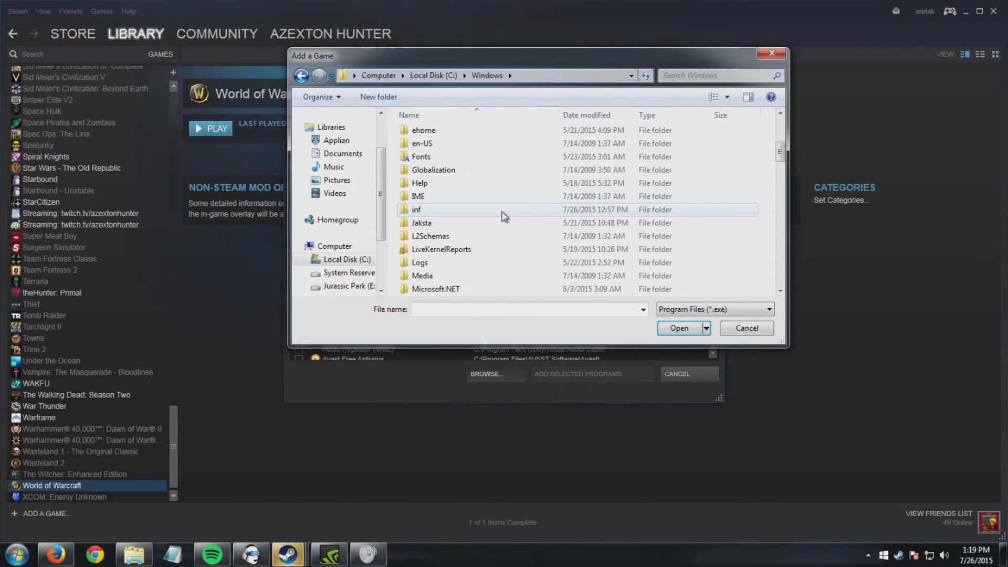
pyautogui.scroll(-7, 506, 215)
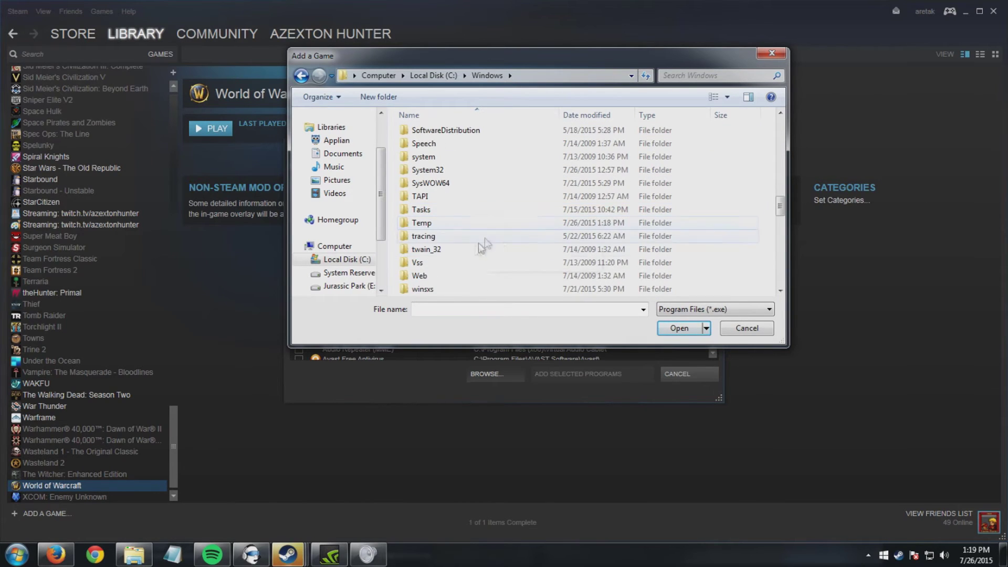
pyautogui.doubleClick(470, 171)
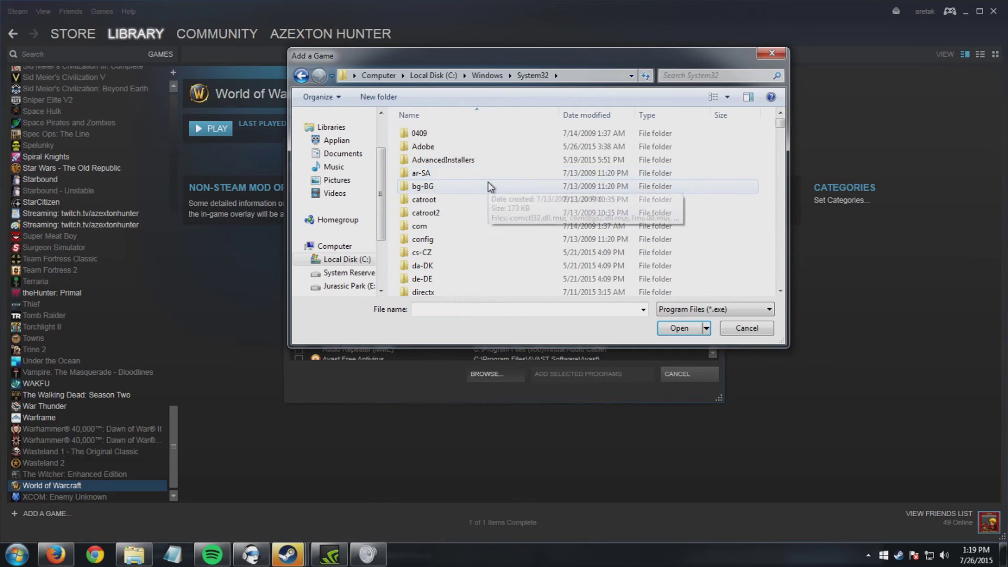
# - Choose the notepad application in System32 and add it to the games library
pyautogui.scroll(-5, 486, 193)
pyautogui.scroll(-18, 489, 206)
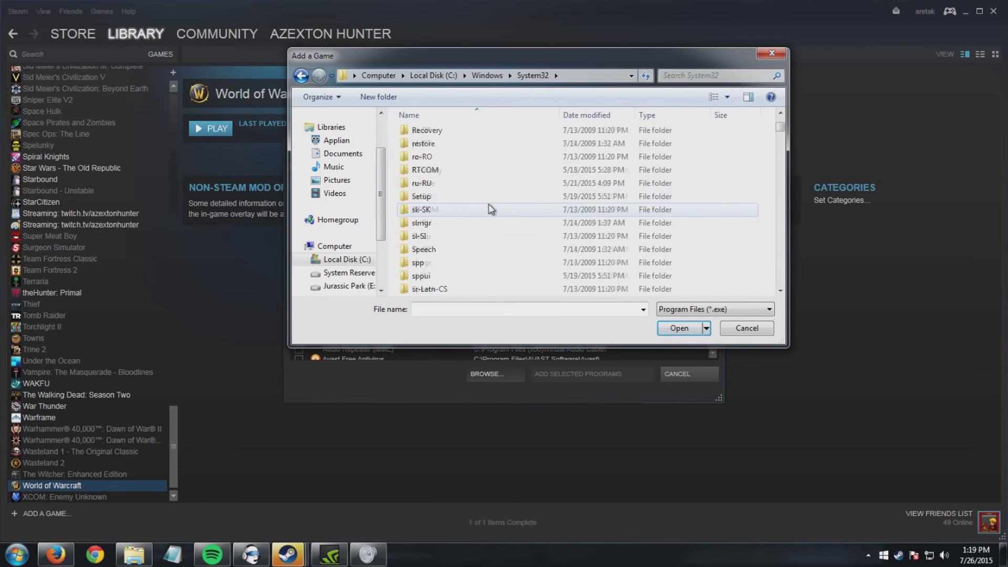
pyautogui.scroll(-4, 492, 210)
pyautogui.write('note')
pyautogui.click(636, 184)
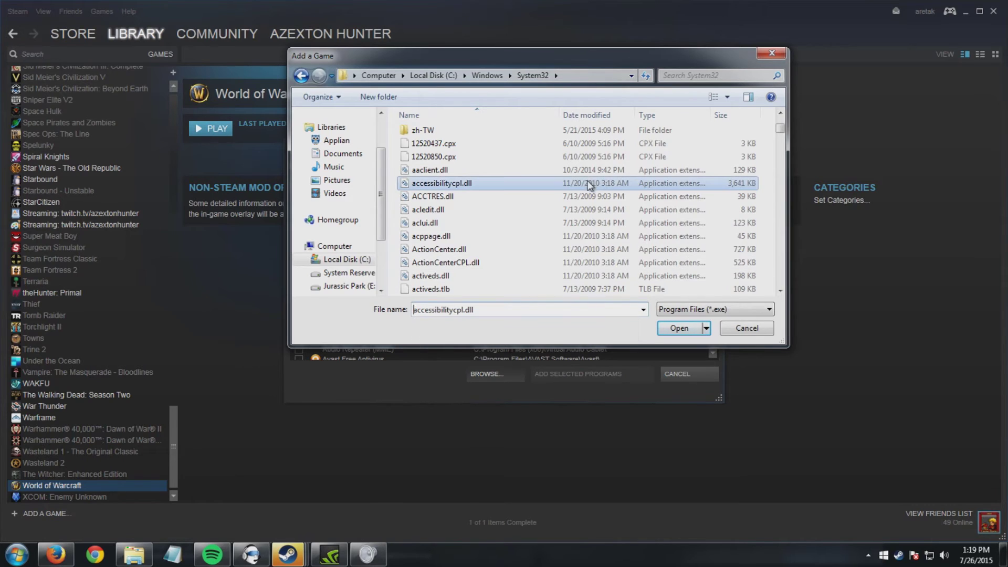
pyautogui.write('no')
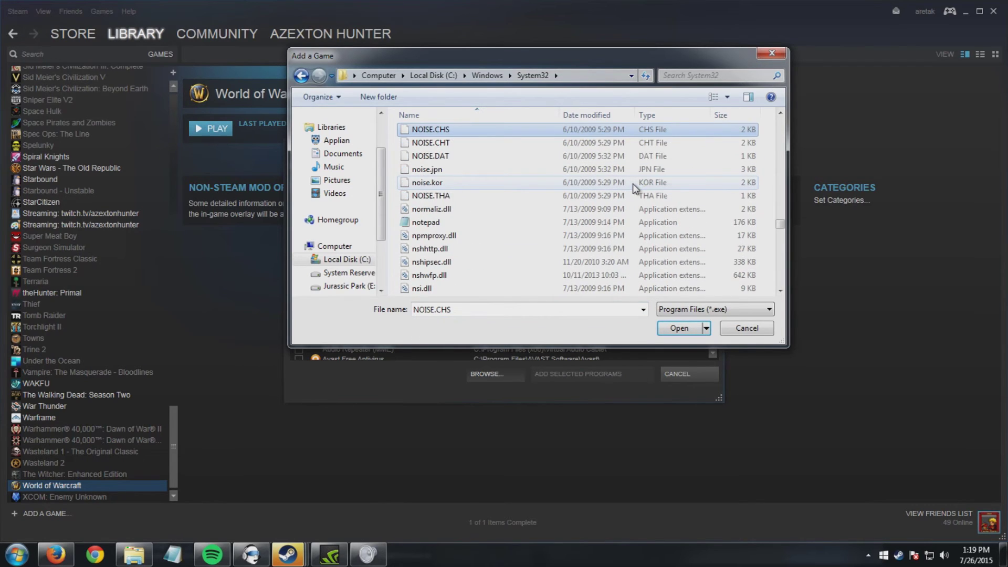
pyautogui.click(472, 222)
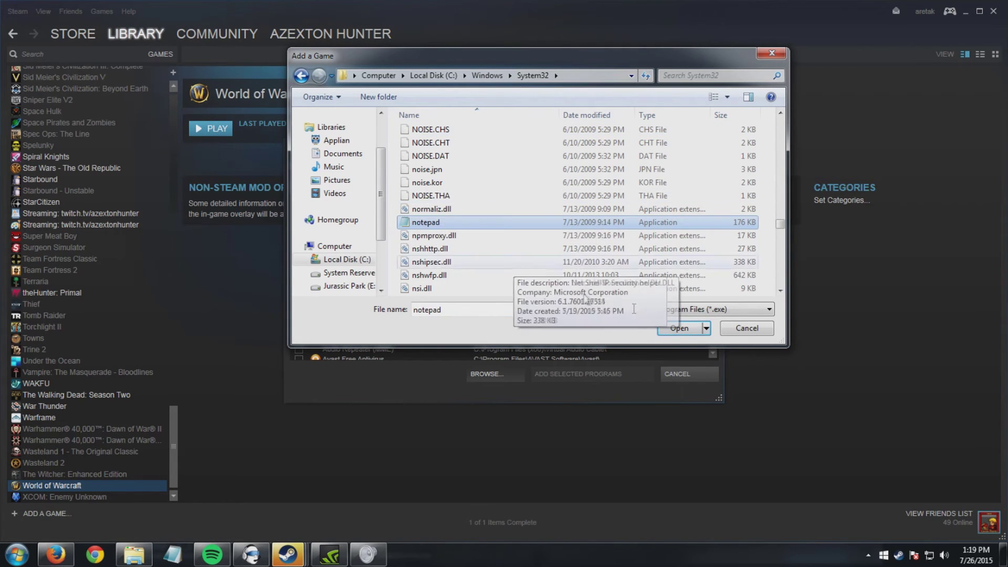
pyautogui.click(680, 328)
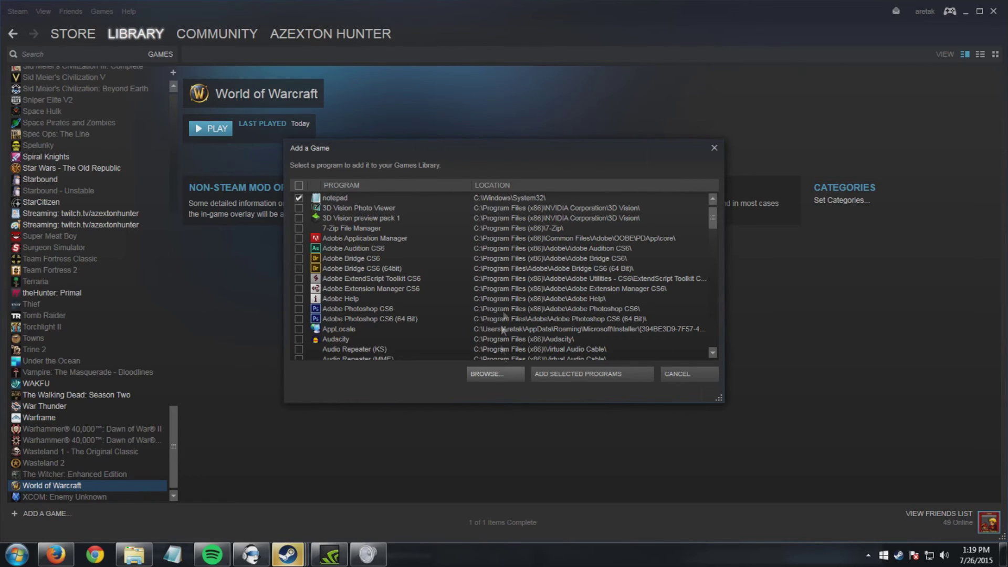
pyautogui.click(568, 372)
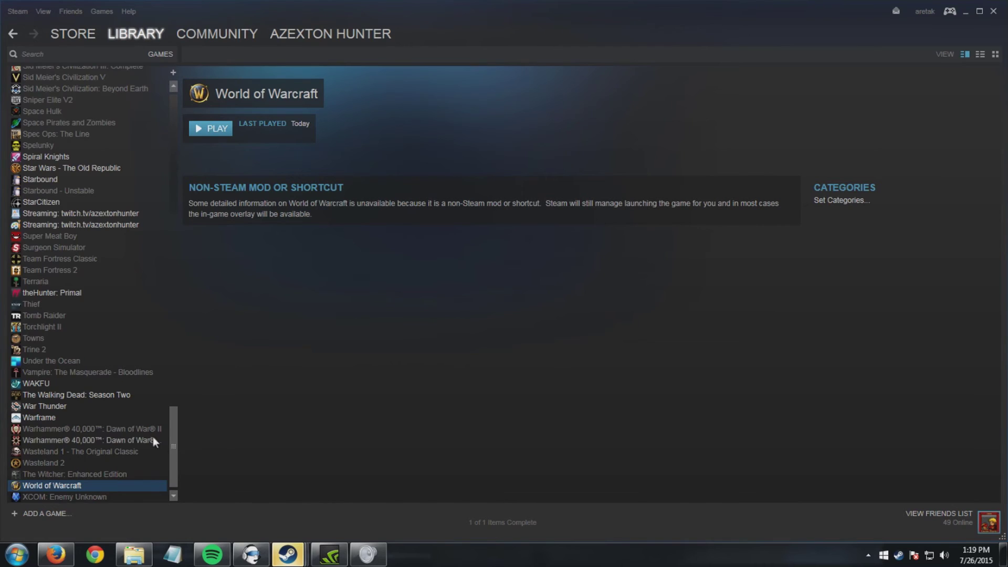
# - Rename the notepad entry in the games library to World of Warcraft in its properties
pyautogui.scroll(10, 153, 437)
pyautogui.scroll(4, 155, 431)
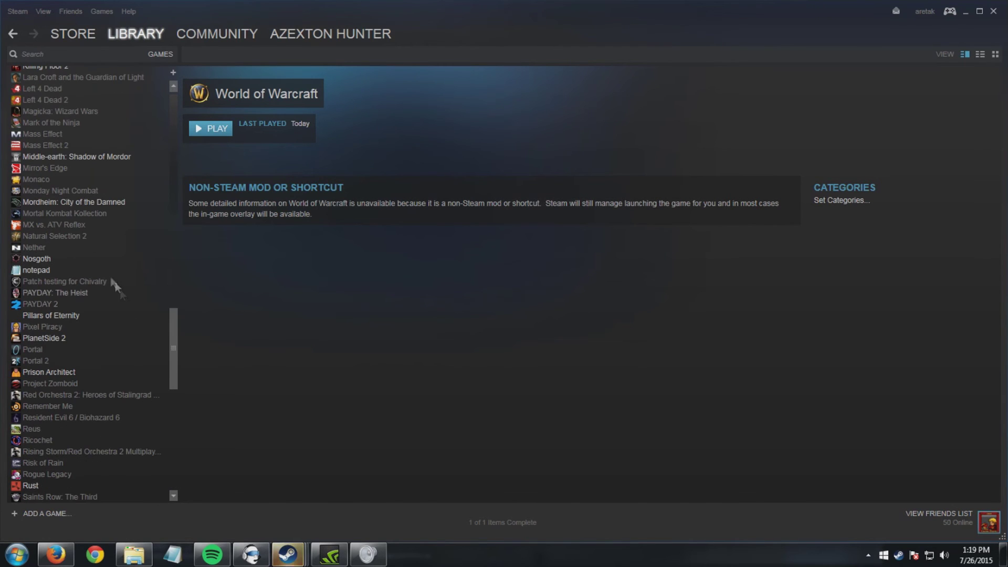
pyautogui.click(81, 270)
pyautogui.rightClick(81, 270)
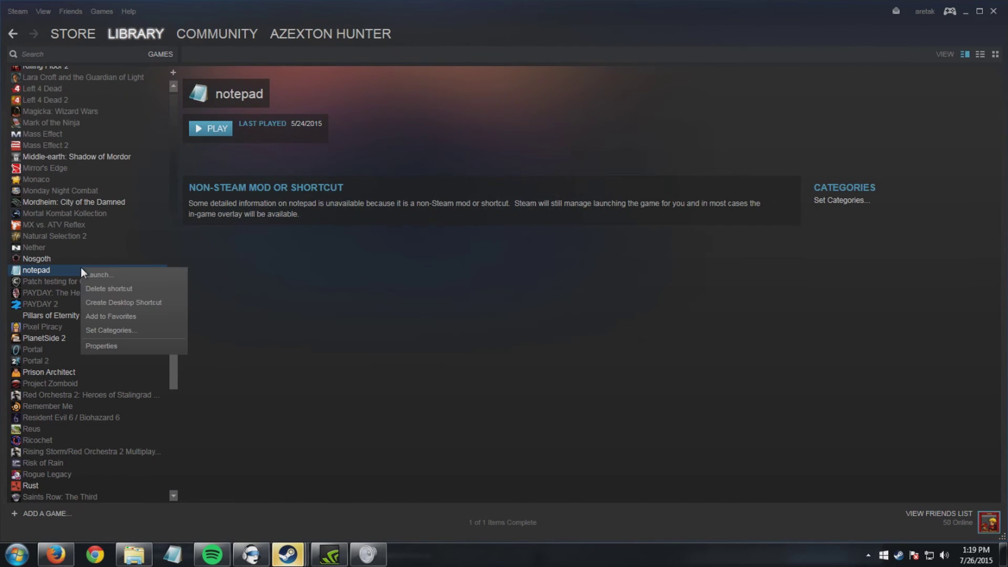
pyautogui.click(110, 346)
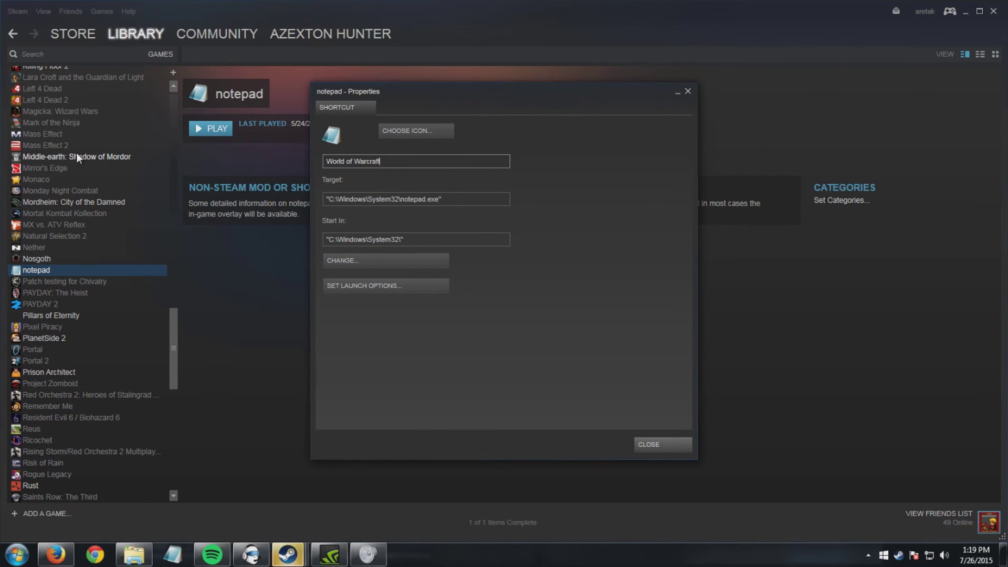
pyautogui.click(657, 444)
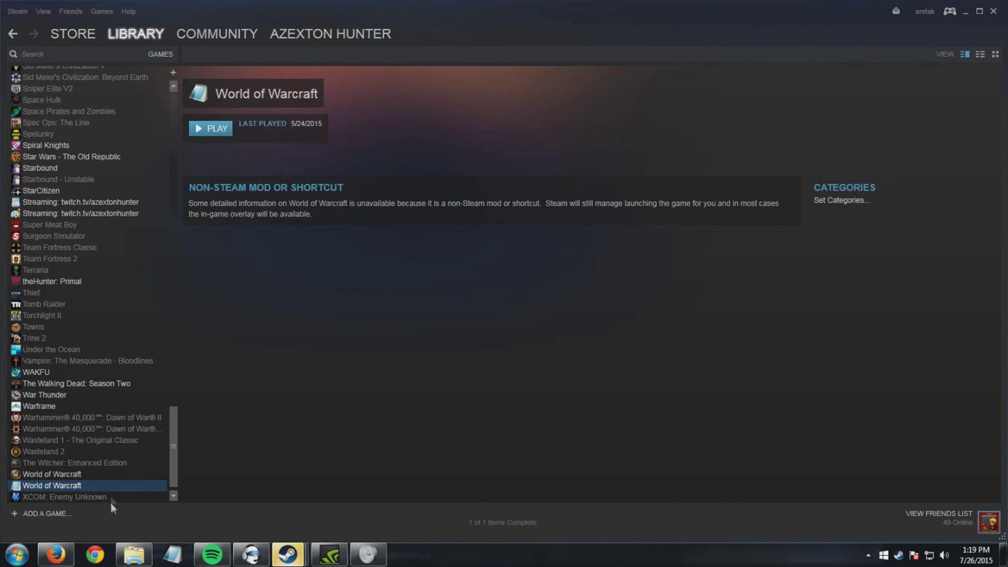
# - Create a desktop shortcut for the renamed notepad entry and reveal the desktop
pyautogui.rightClick(112, 486)
pyautogui.click(171, 435)
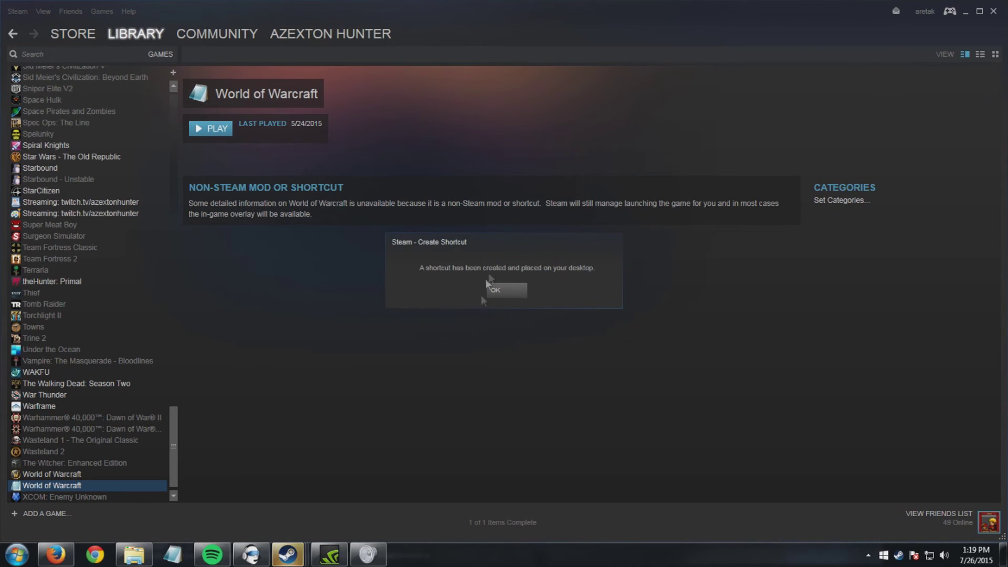
pyautogui.click(499, 293)
pyautogui.click(979, 11)
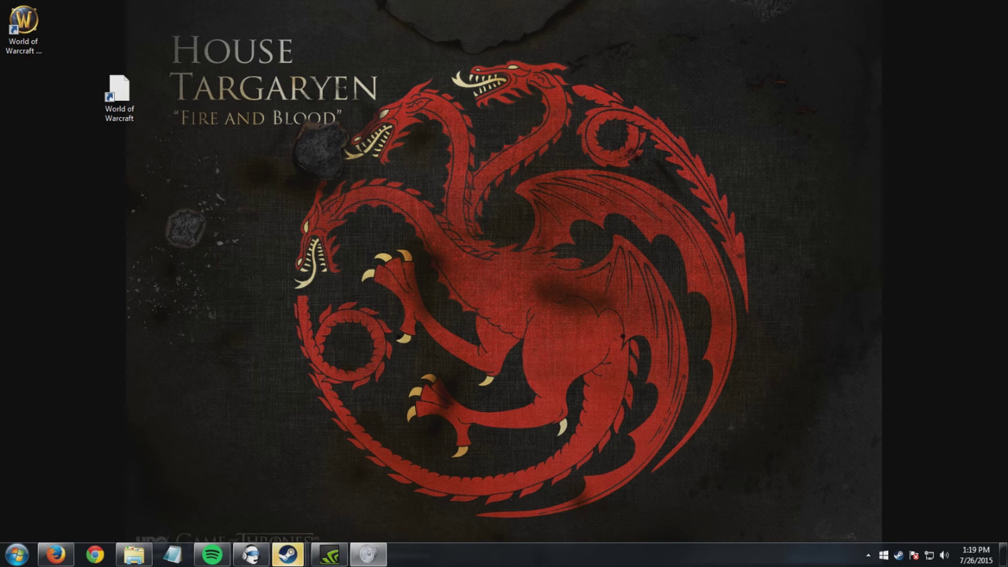
# - Reopen the Steam library, launch the notepad-based World of Warcraft entry, and check the in-game status in the Friends window
pyautogui.rightClick(899, 557)
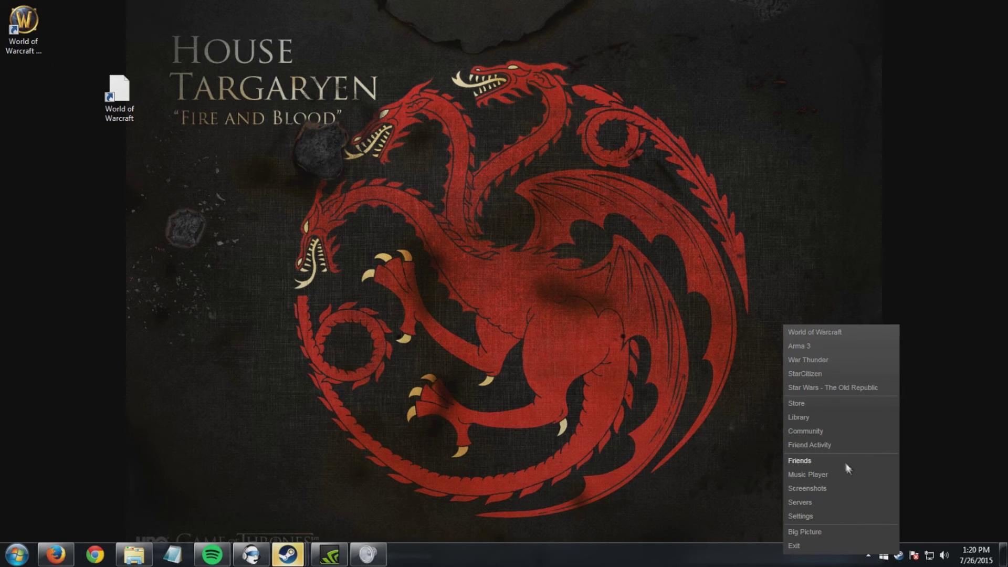
pyautogui.click(824, 417)
pyautogui.click(225, 129)
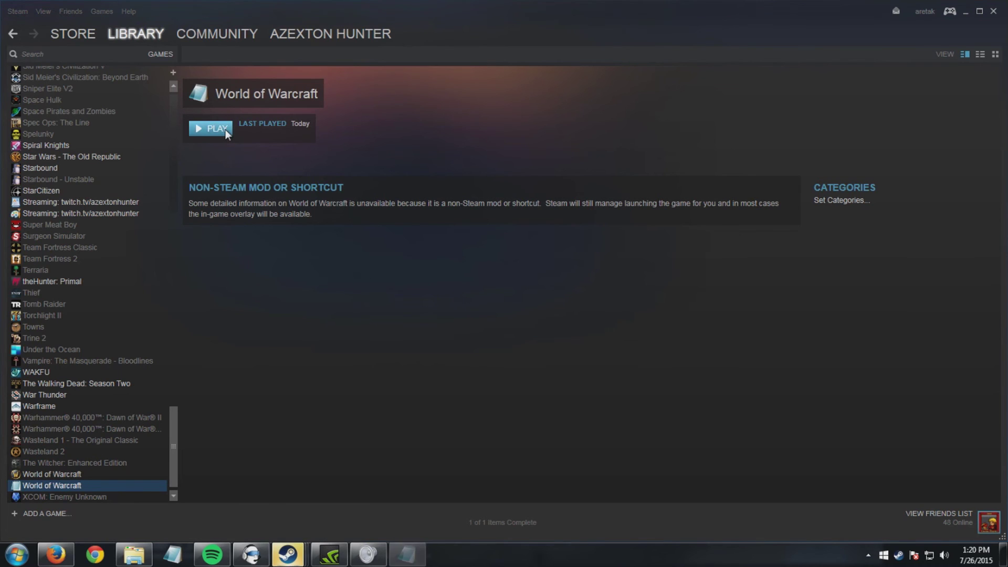
pyautogui.rightClick(898, 557)
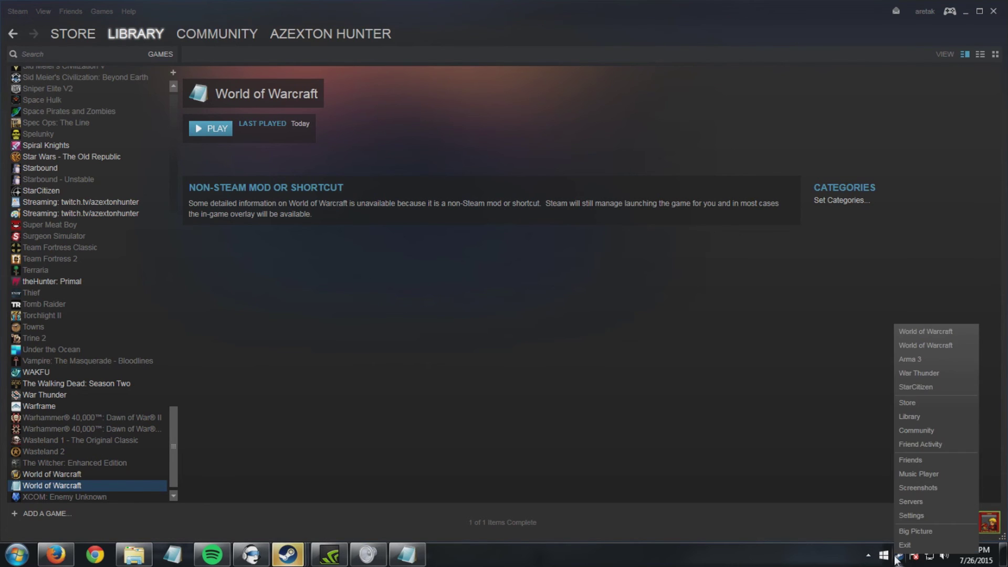
pyautogui.click(924, 462)
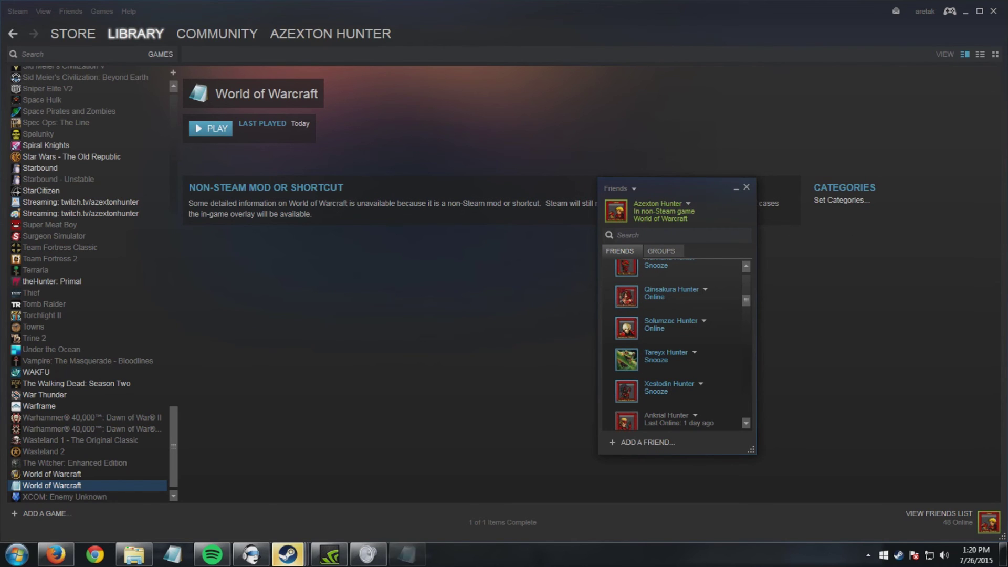
# - Rename the notepad-based World of Warcraft entry to World of Warcraft 2
pyautogui.rightClick(64, 484)
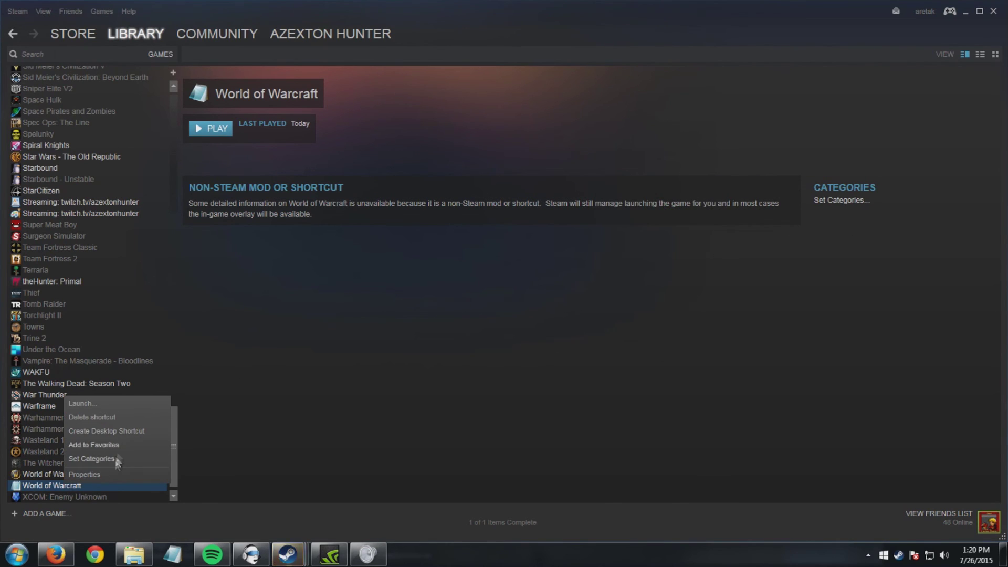
pyautogui.click(110, 474)
pyautogui.click(448, 164)
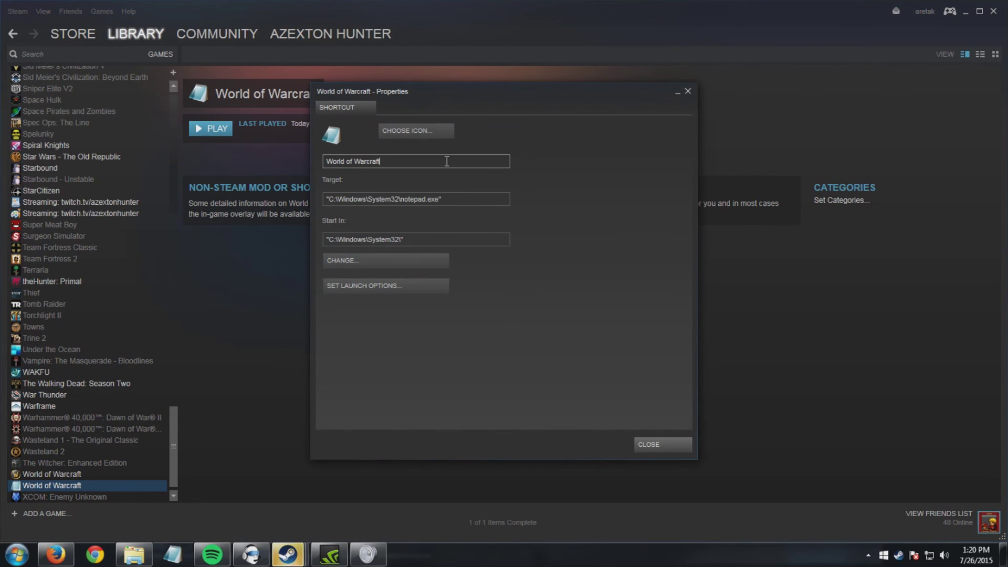
pyautogui.write('2')
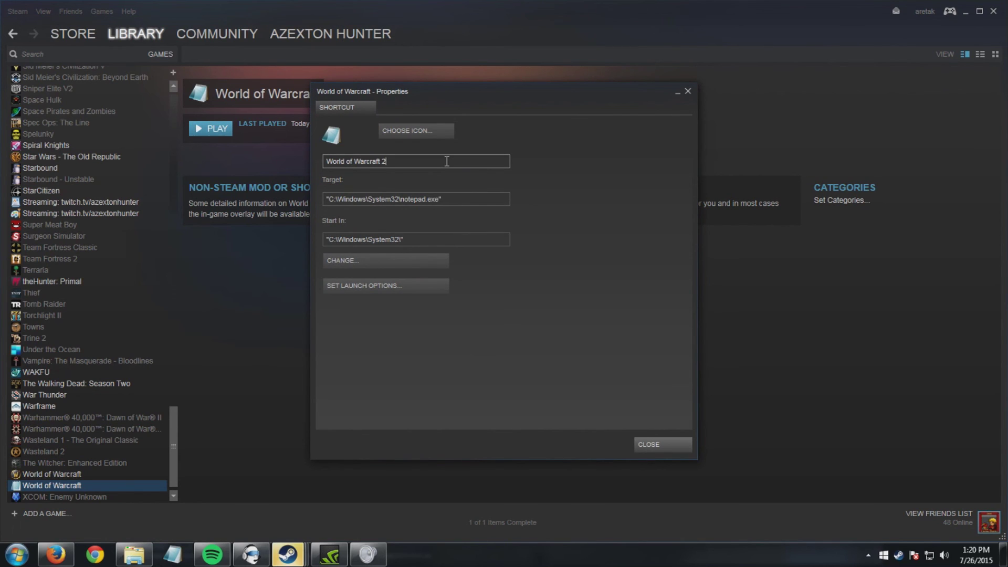
pyautogui.click(657, 446)
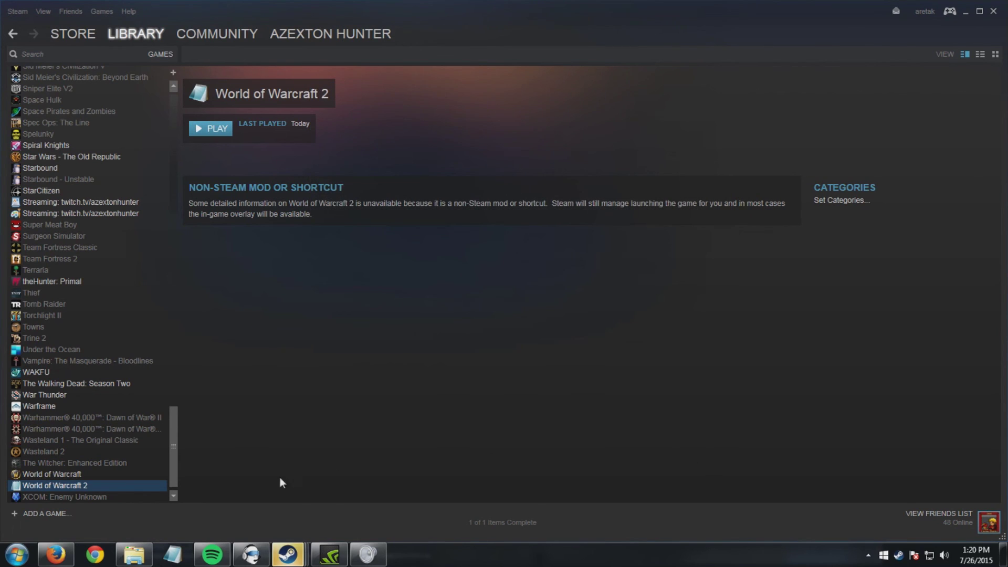
# - Check the profile's status in the Friends window and close the window
pyautogui.rightClick(898, 555)
pyautogui.click(918, 462)
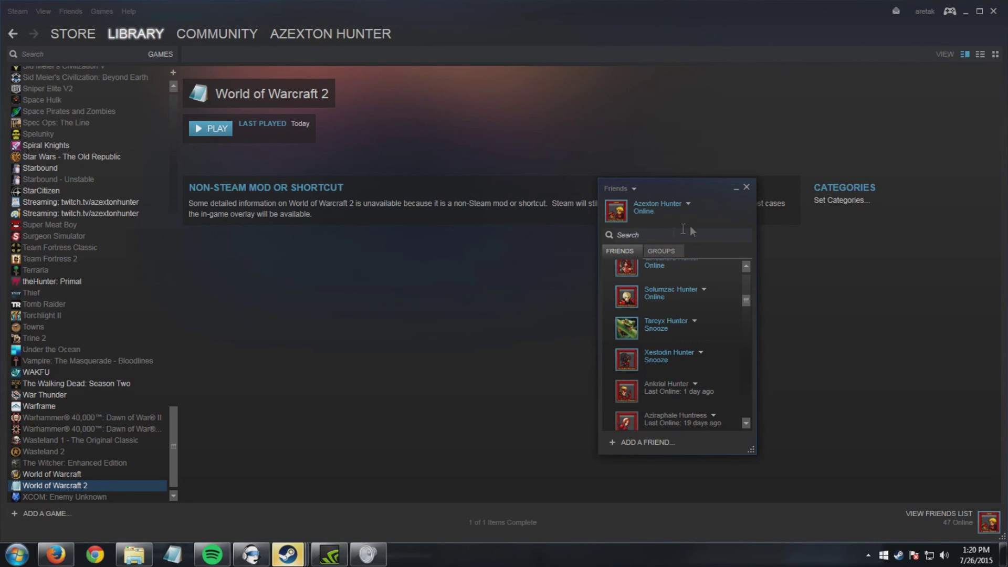
pyautogui.click(747, 187)
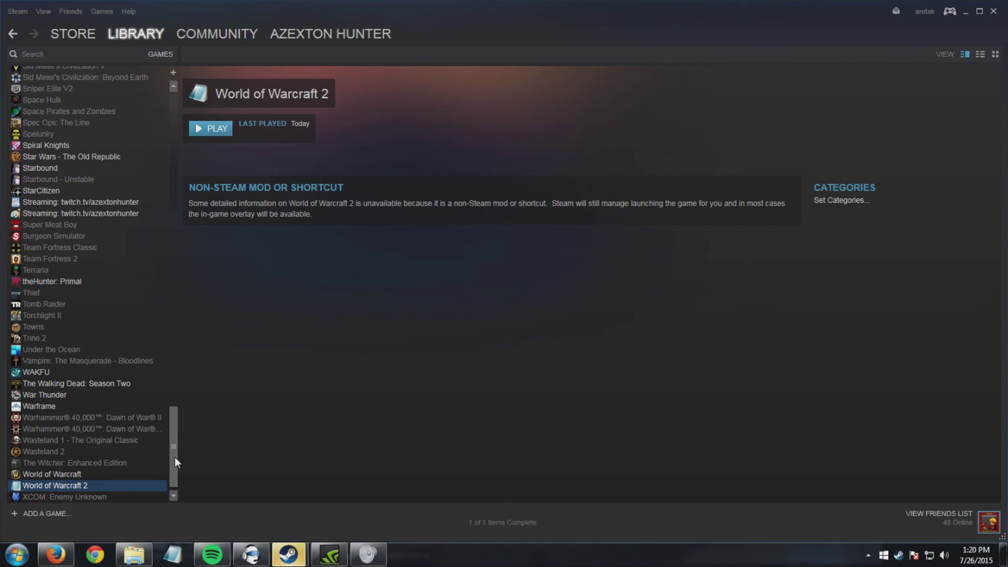